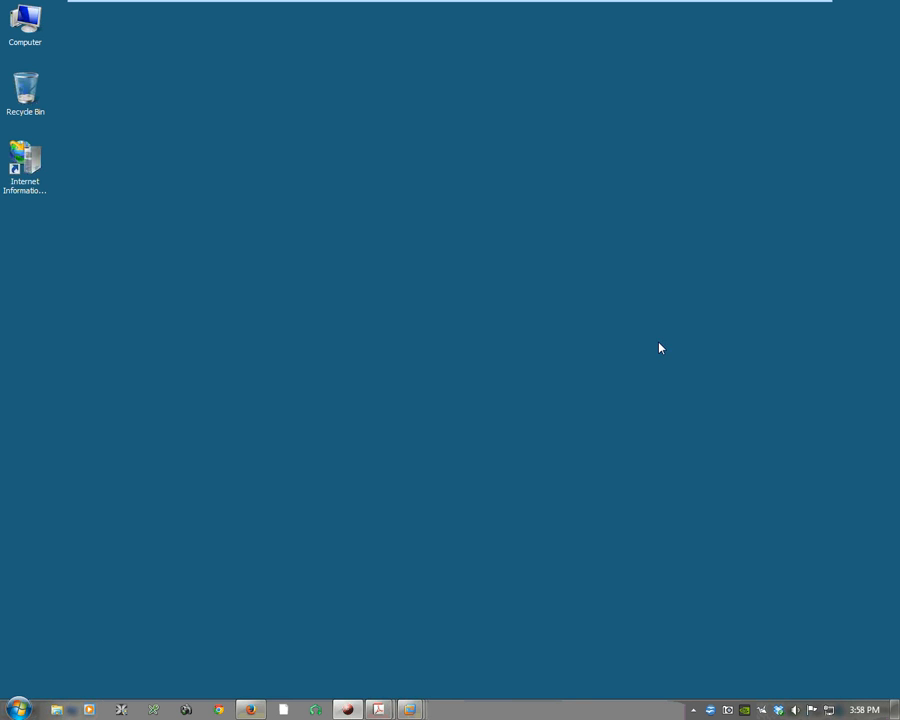
Browse the computer's C: drive to the inetpub\ftproot\LocalUser folder
left_click(38, 18)
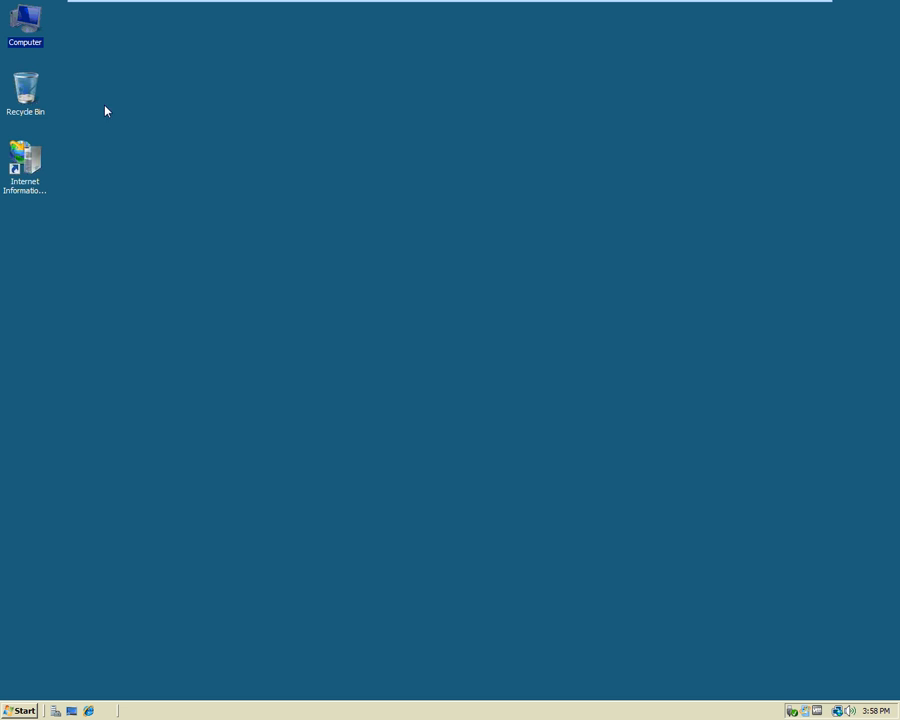
right_click(29, 19)
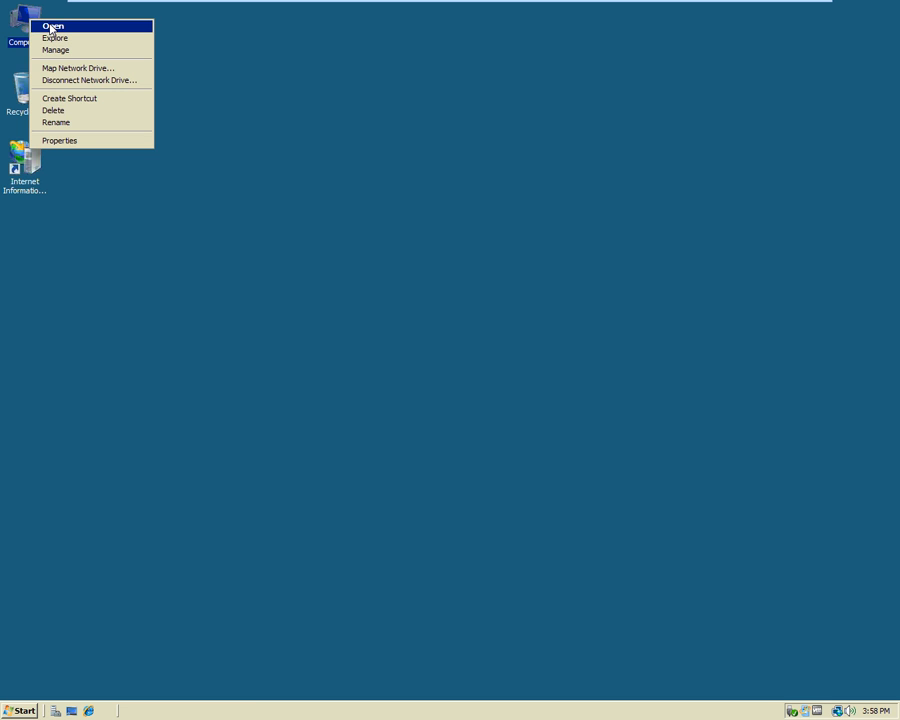
left_click(136, 185)
key("Return")
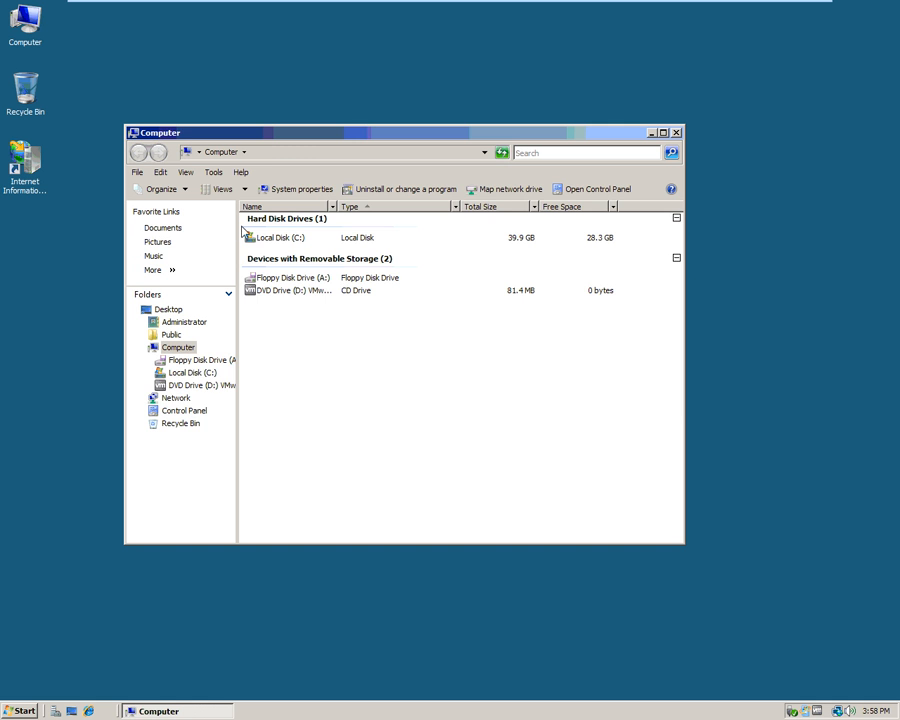
double_click(287, 240)
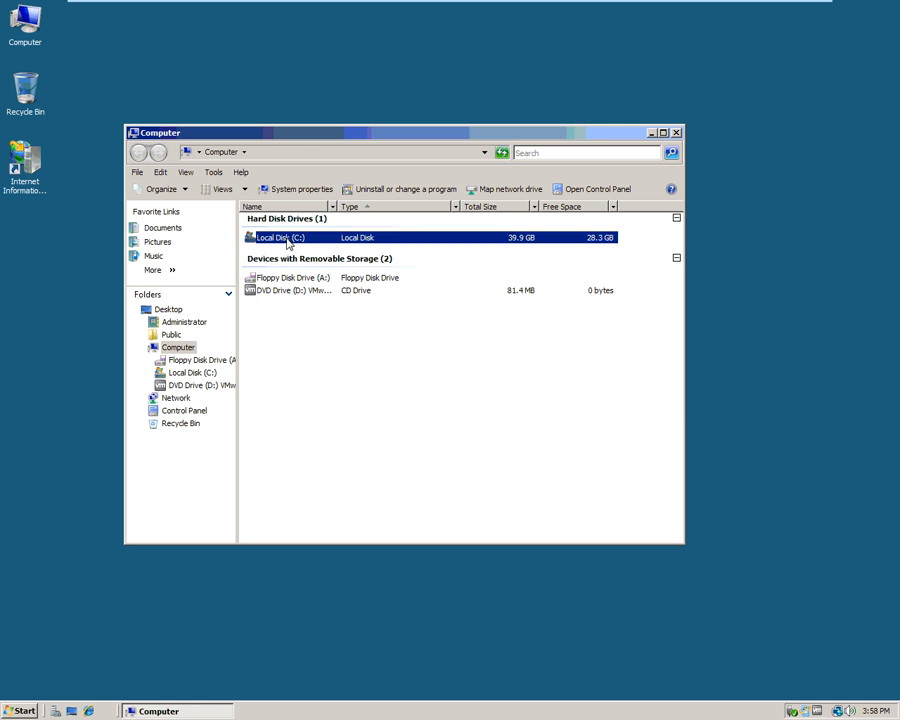
double_click(270, 219)
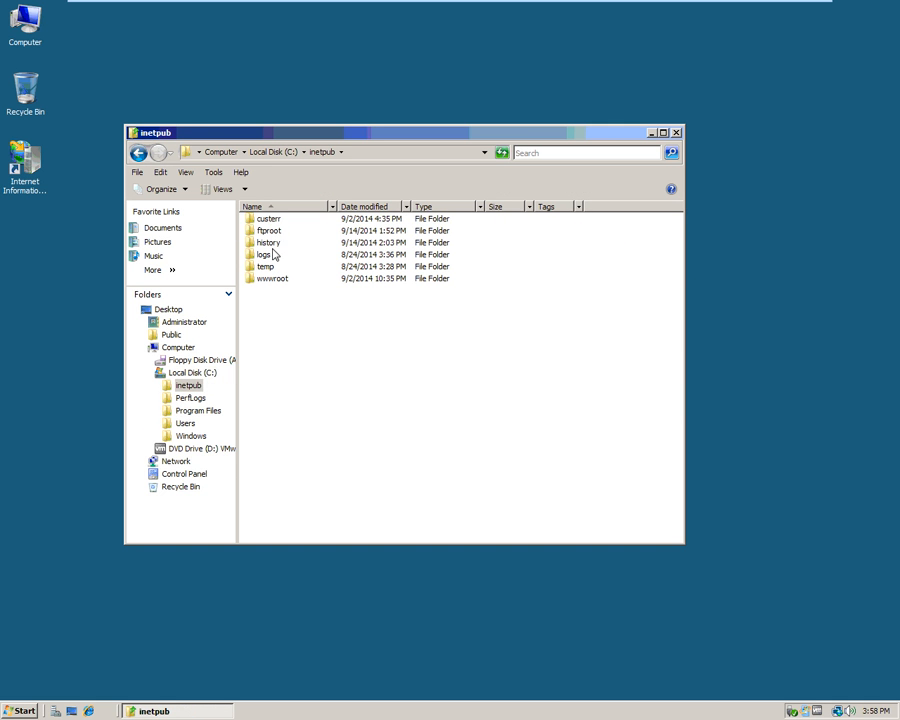
double_click(263, 230)
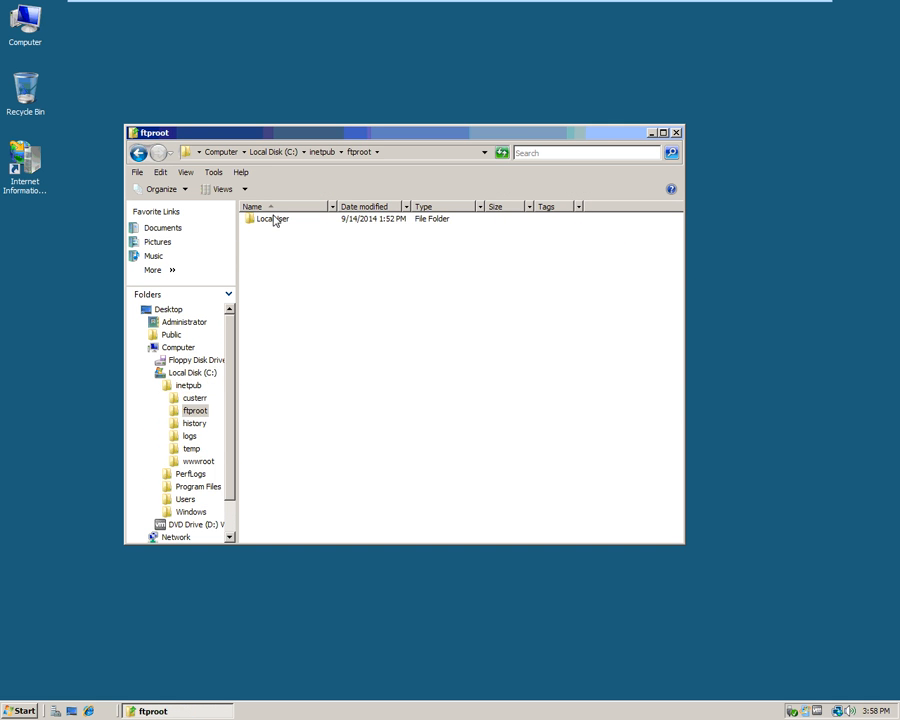
double_click(273, 218)
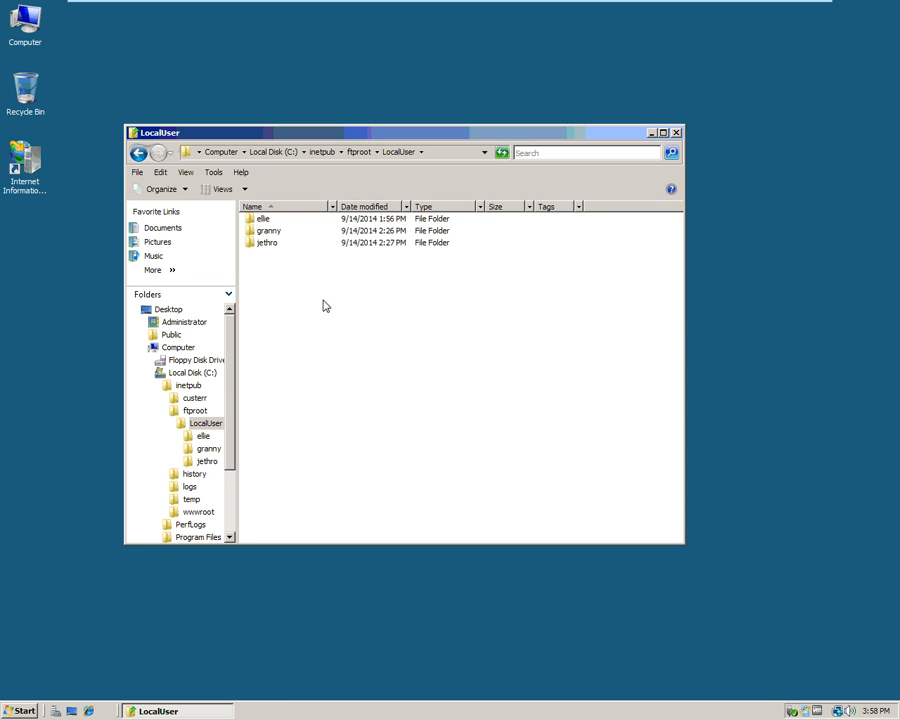
Examine the contents of the first user's folder in LocalUser, return to the parent folder and close the Explorer window
left_click(272, 221)
right_click(272, 221)
left_click(290, 235)
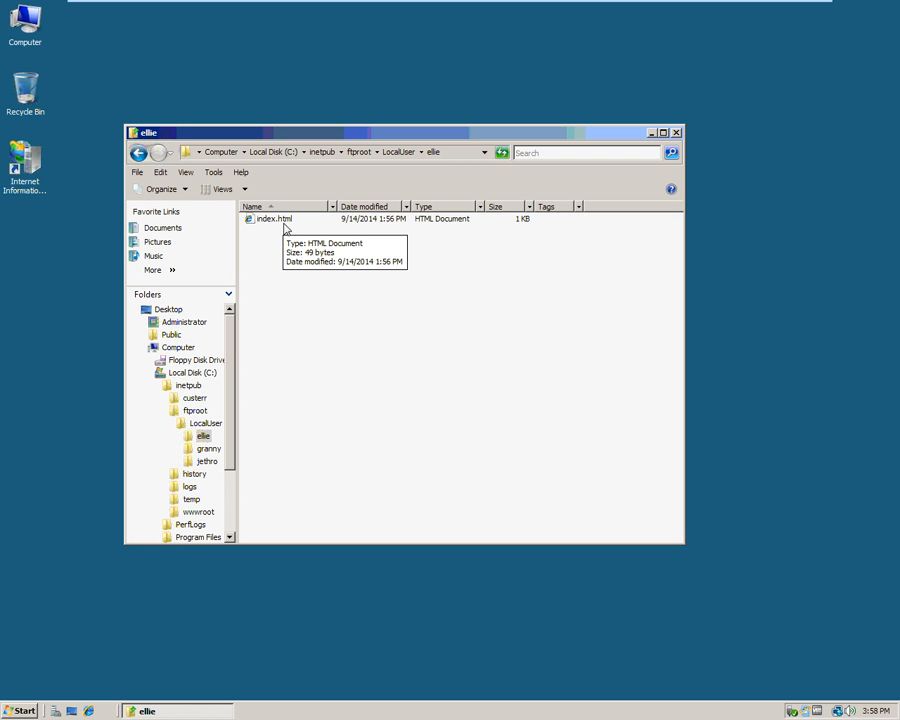
left_click(134, 156)
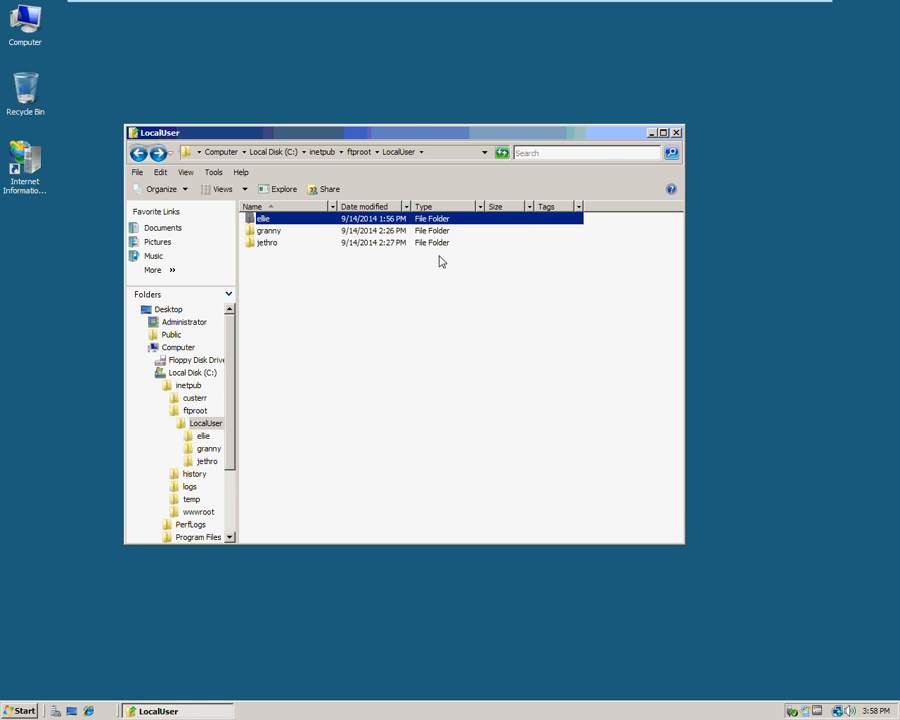
key("alt+F4")
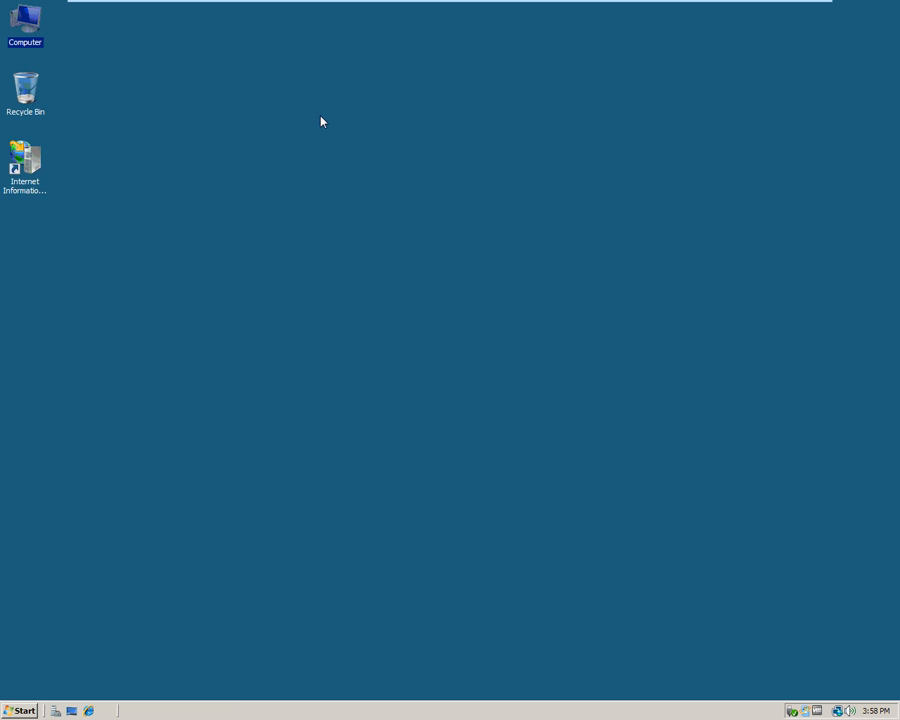
left_click(342, 146)
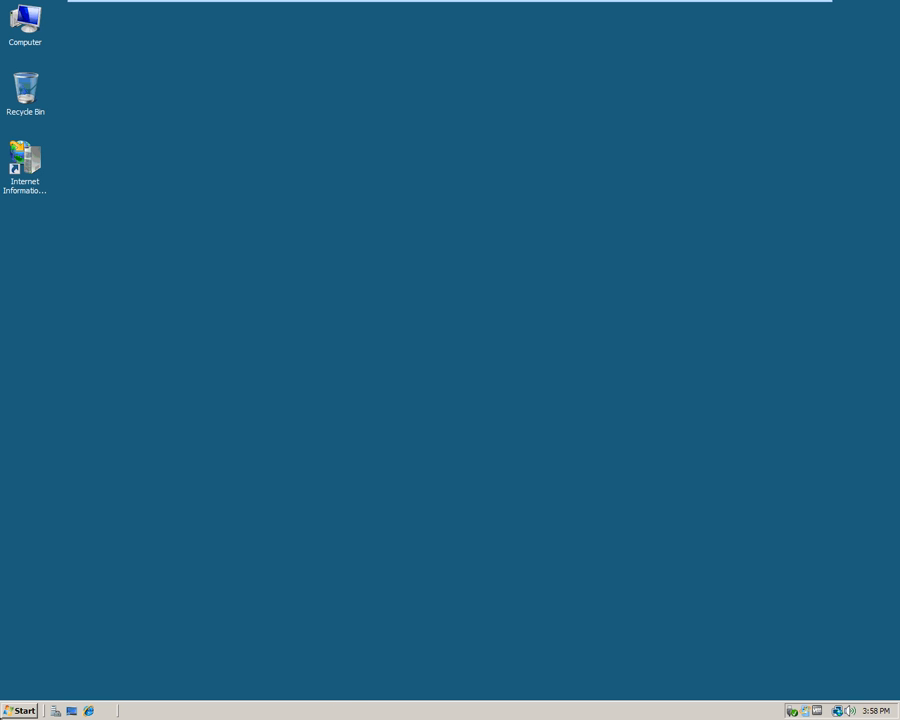
Open the Network Connections window through the Network and Sharing Center in Control Panel
left_click(20, 710)
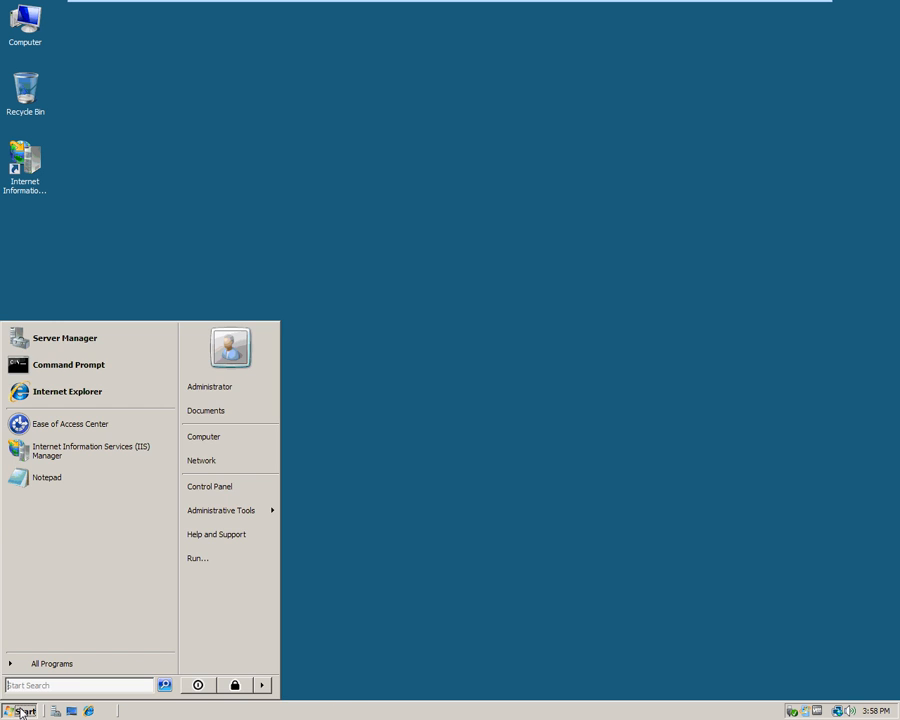
left_click(238, 488)
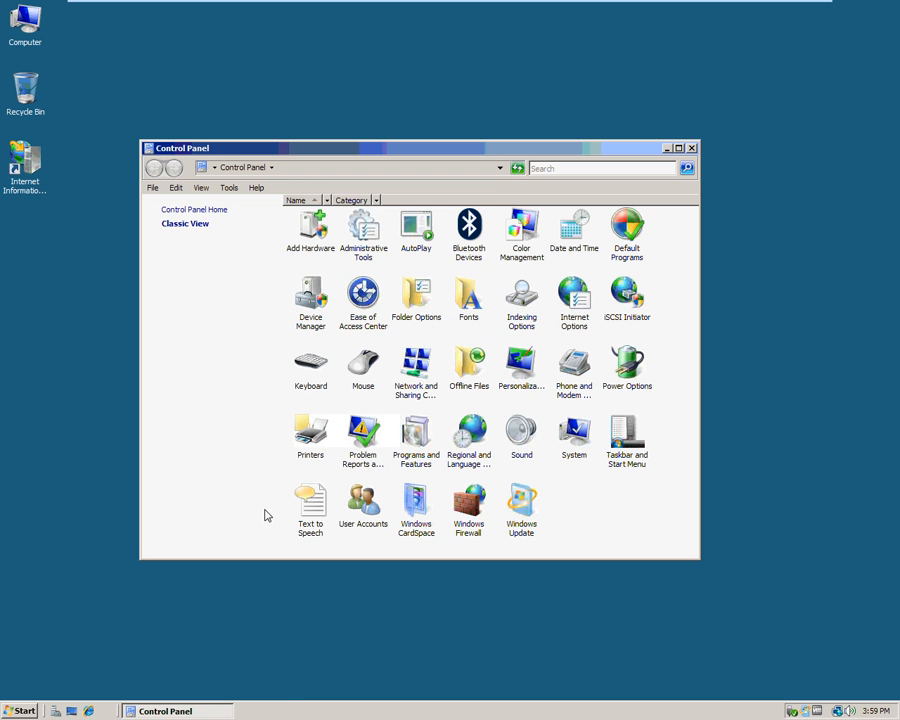
double_click(424, 376)
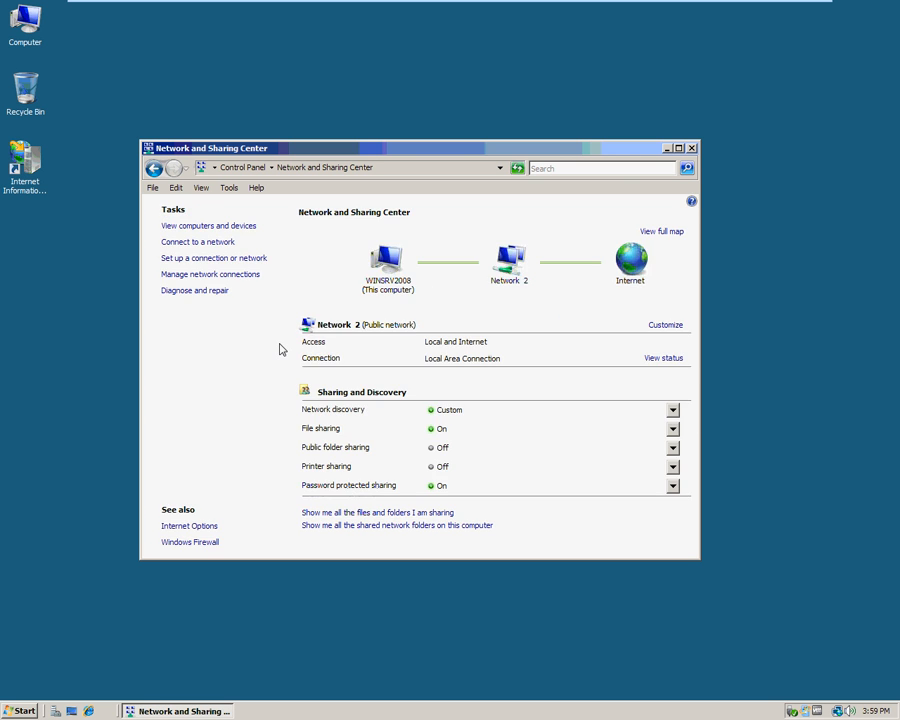
left_click(200, 277)
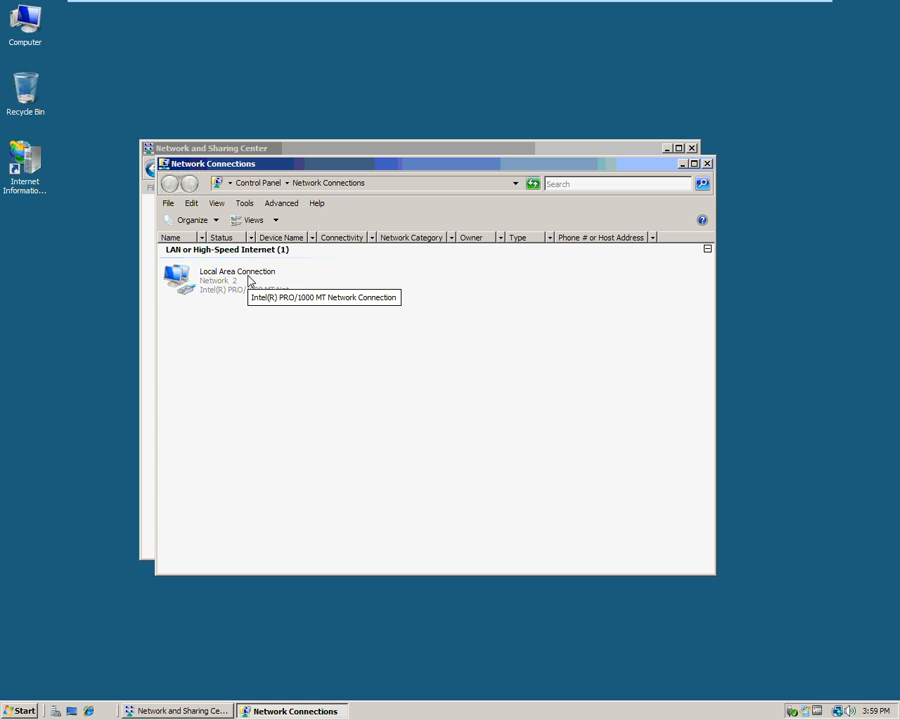
Open the Internet Protocol Version 4 (TCP/IPv4) properties of the Local Area Connection and move the dialog aside
left_click(248, 280)
right_click(248, 280)
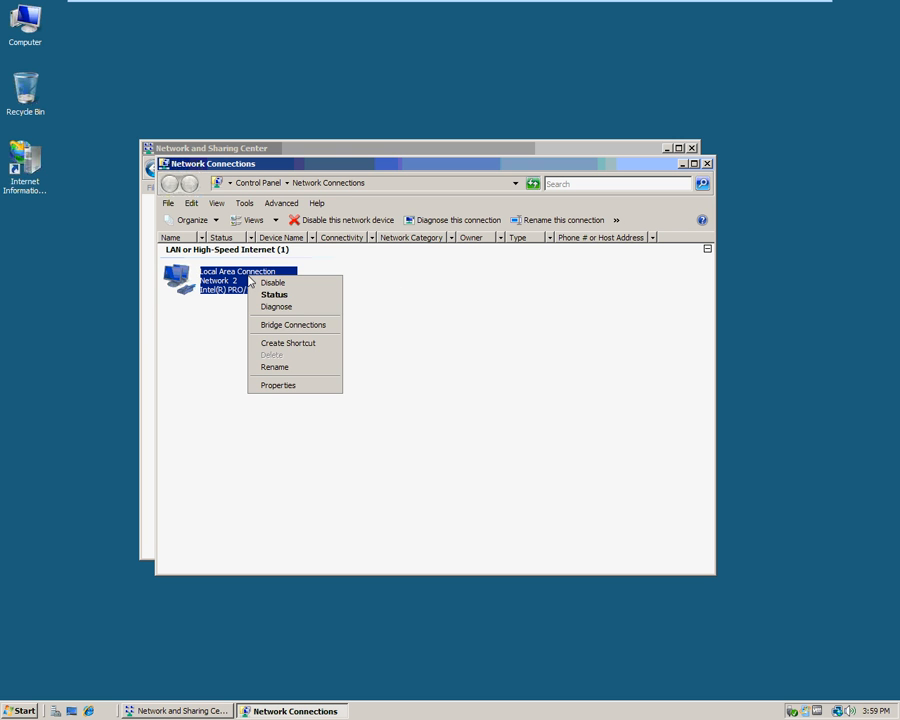
left_click(278, 386)
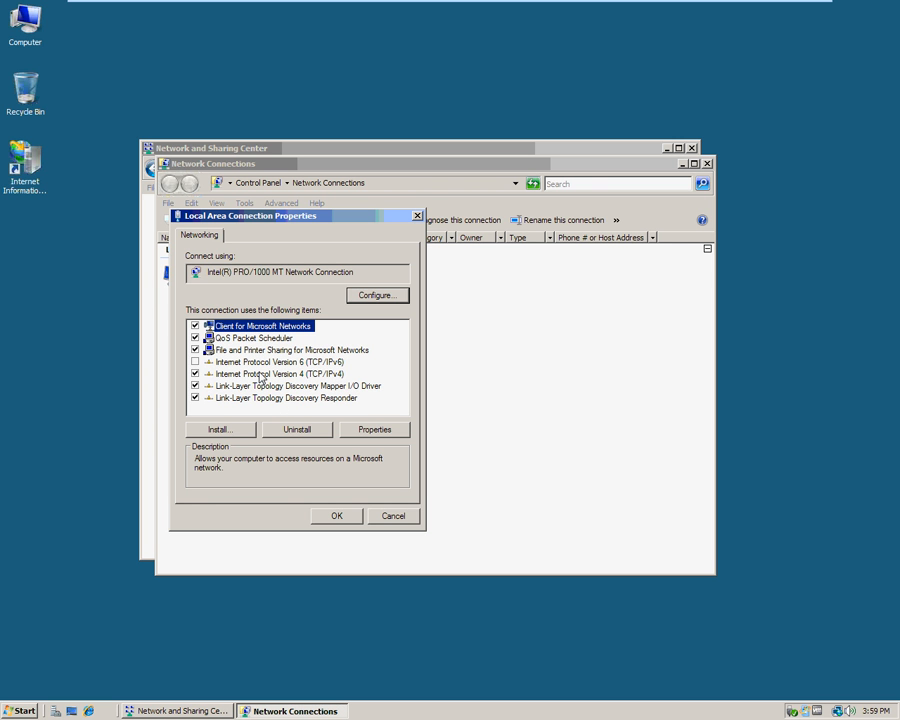
left_click(259, 374)
left_click(363, 430)
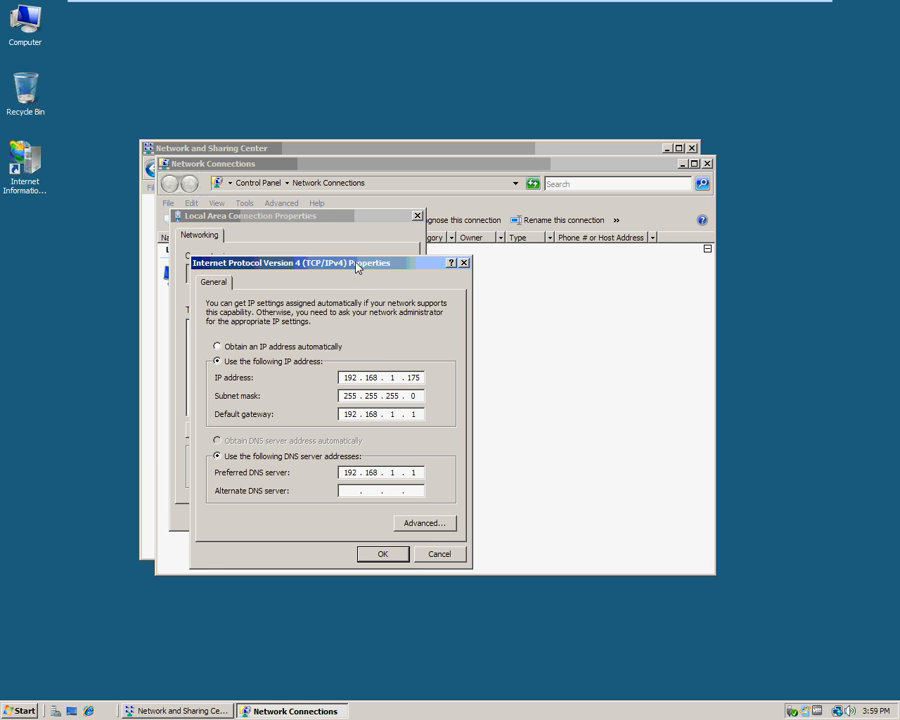
left_click_drag(357, 267, 526, 254)
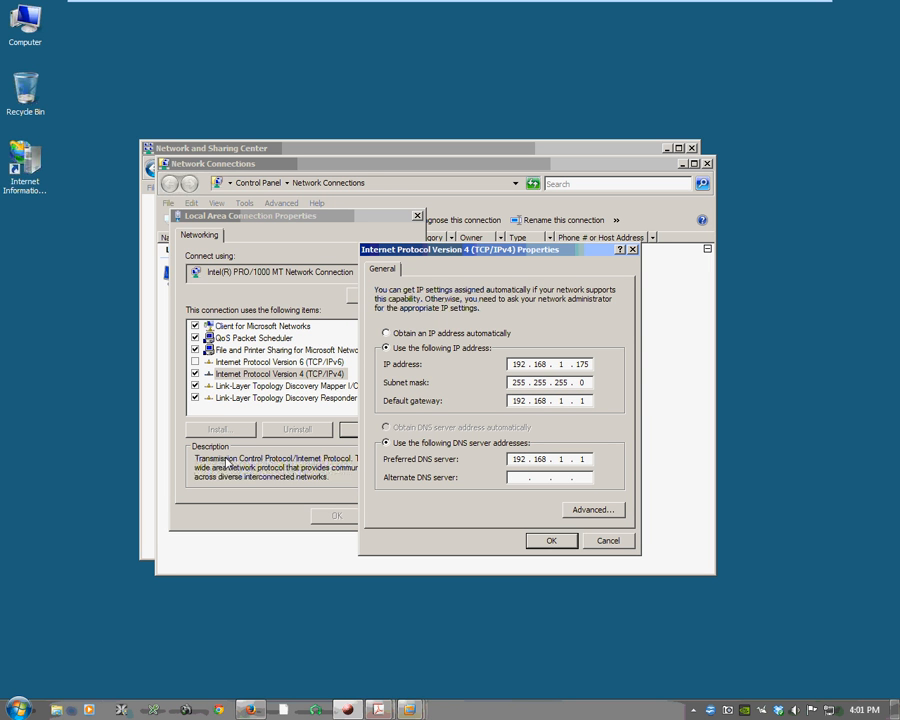
Take the Windows Server 2008 virtual machine out of full-screen mode
mouse_move(651, 6)
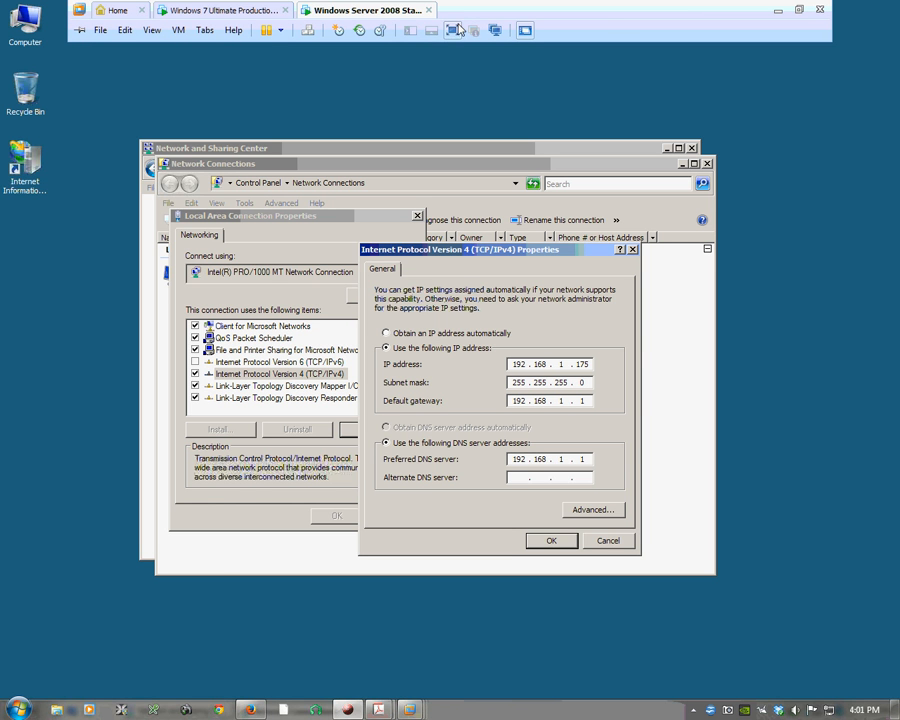
left_click(397, 12)
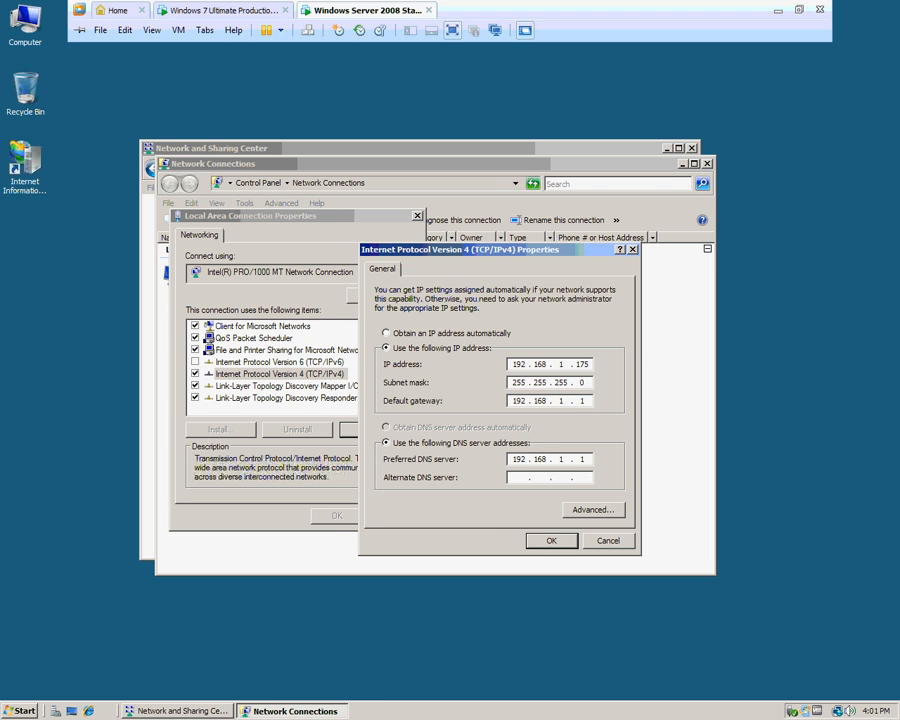
key("ctrl+alt")
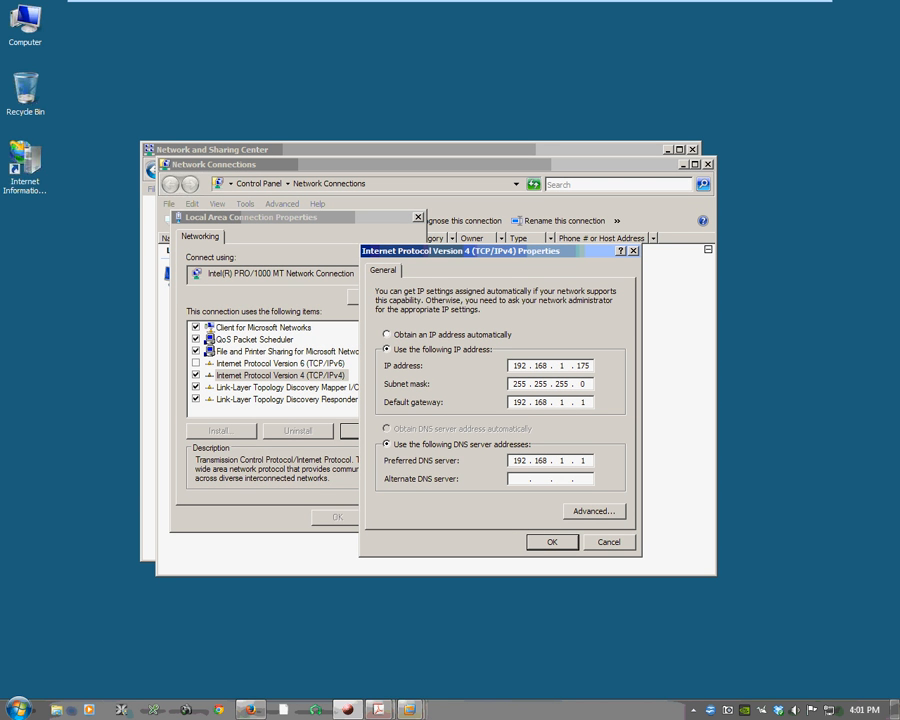
key("ctrl+alt+Return")
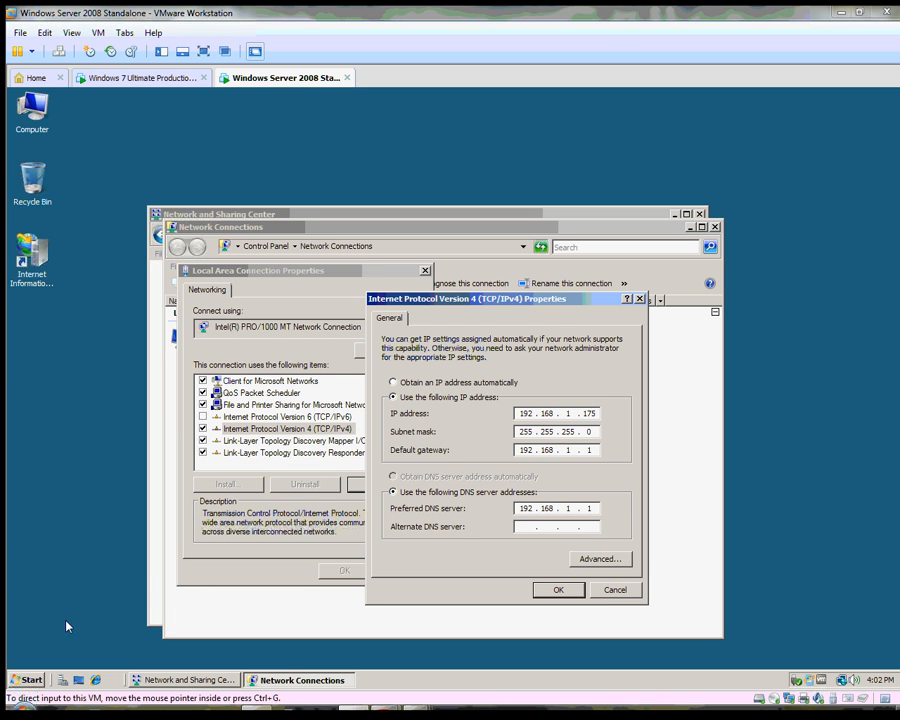
Run ipconfig /all in a command prompt and examine the Ethernet adapter's IP configuration
left_click(22, 680)
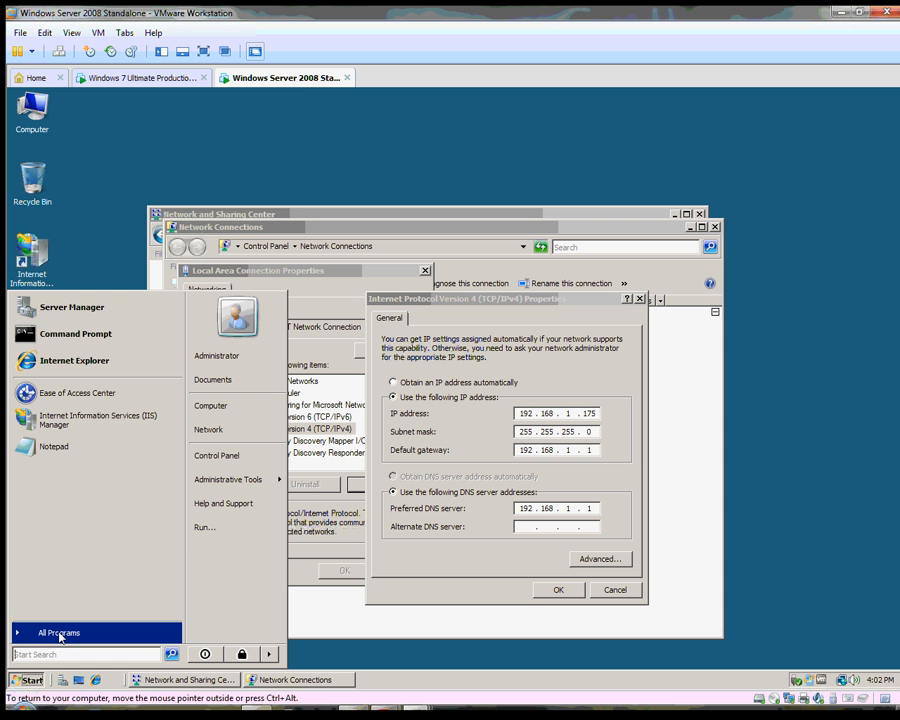
type("cmd")
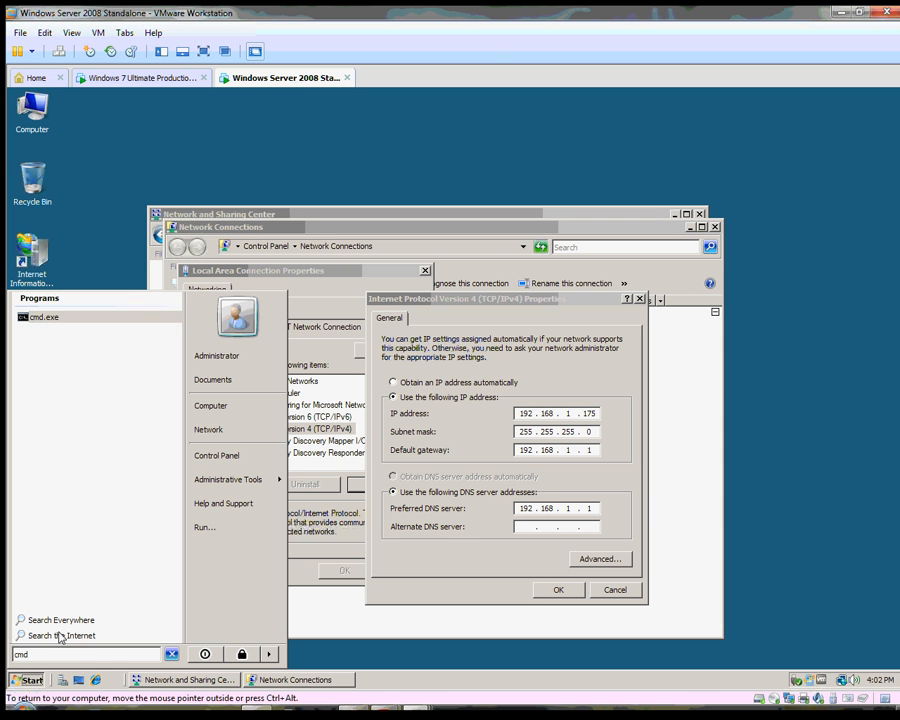
key("Return")
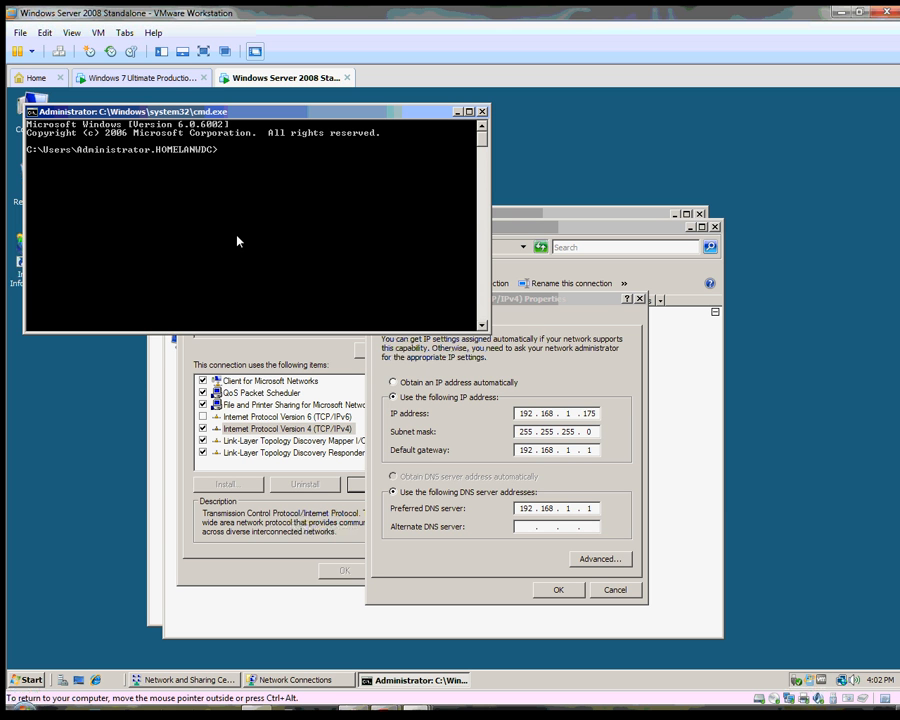
type("ipconfig /all")
key("Return")
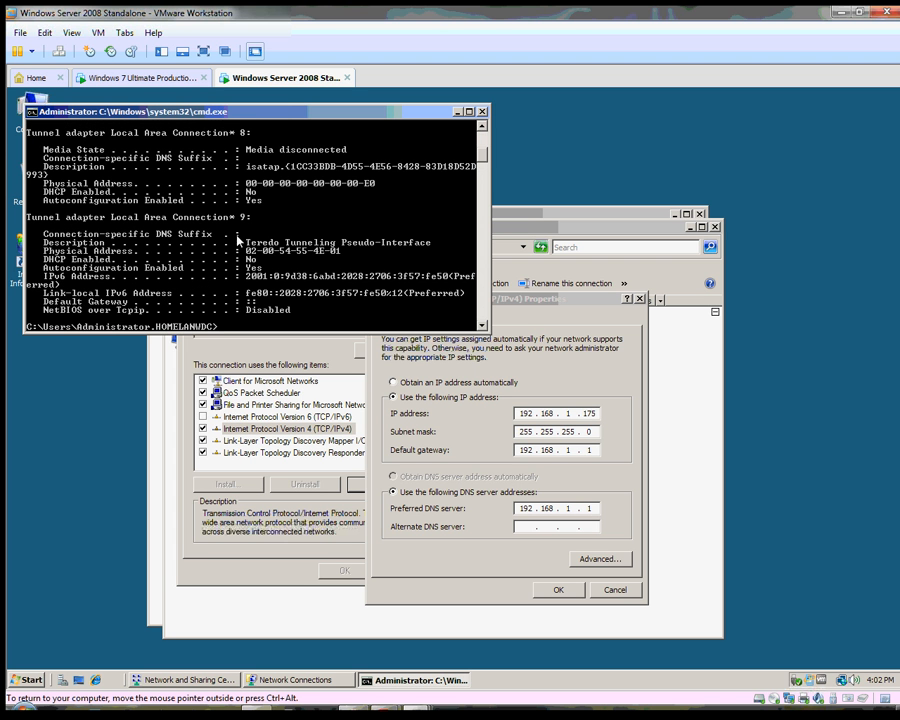
scroll(255, 285, "up", 4)
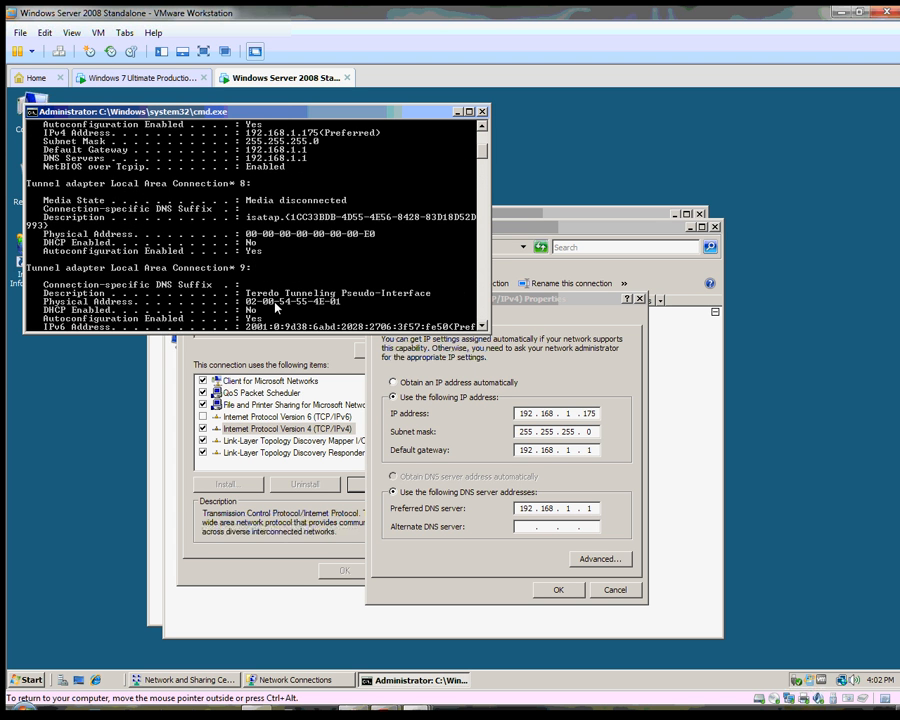
scroll(90, 278, "up", 1)
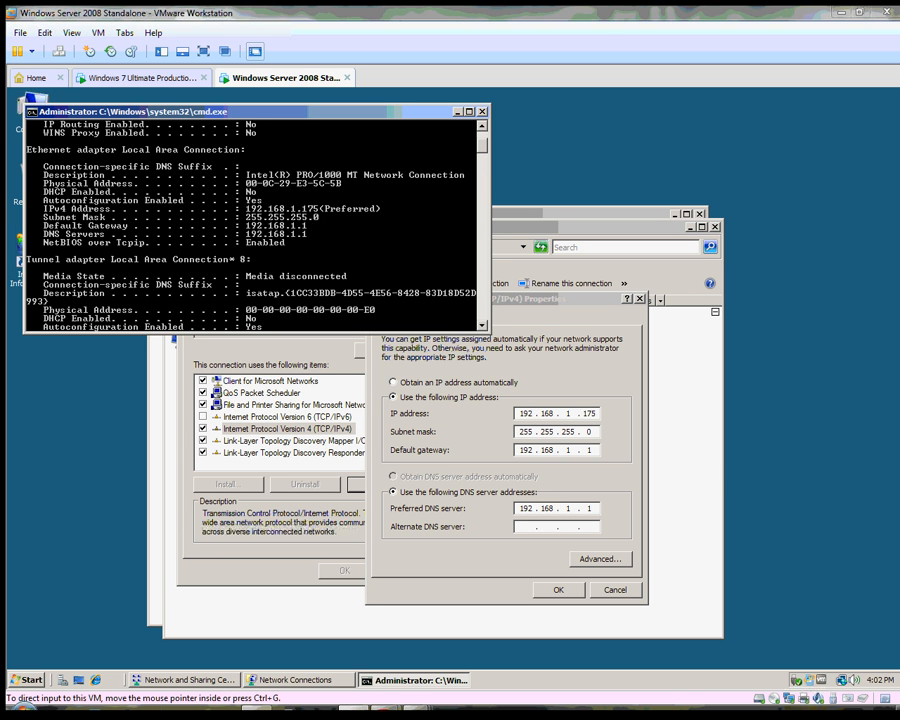
Return to the command prompt line and end the session with the exit command
left_click(289, 287)
scroll(300, 290, "down", 9)
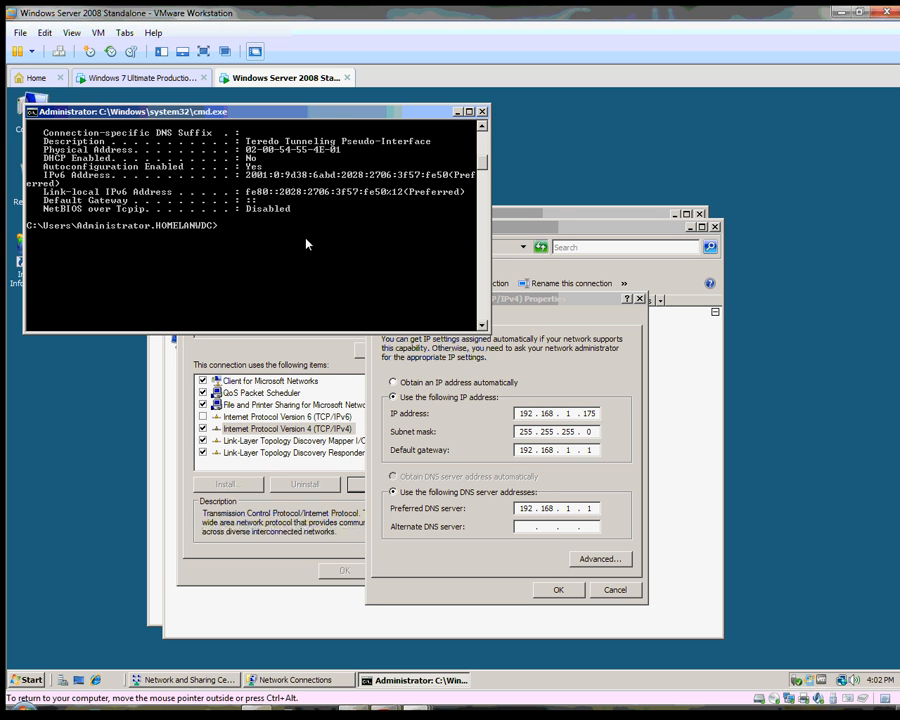
type("exit")
key("Return")
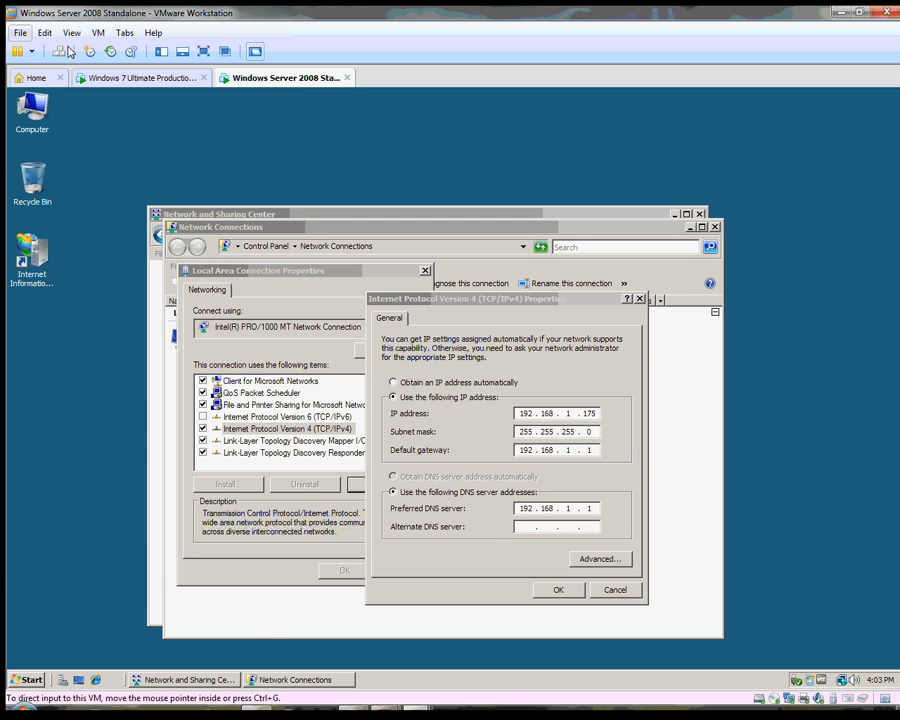
Return the virtual machine to full-screen mode and open the IPv4 Advanced TCP/IP Settings, moved beside the reopened properties dialog
left_click(204, 51)
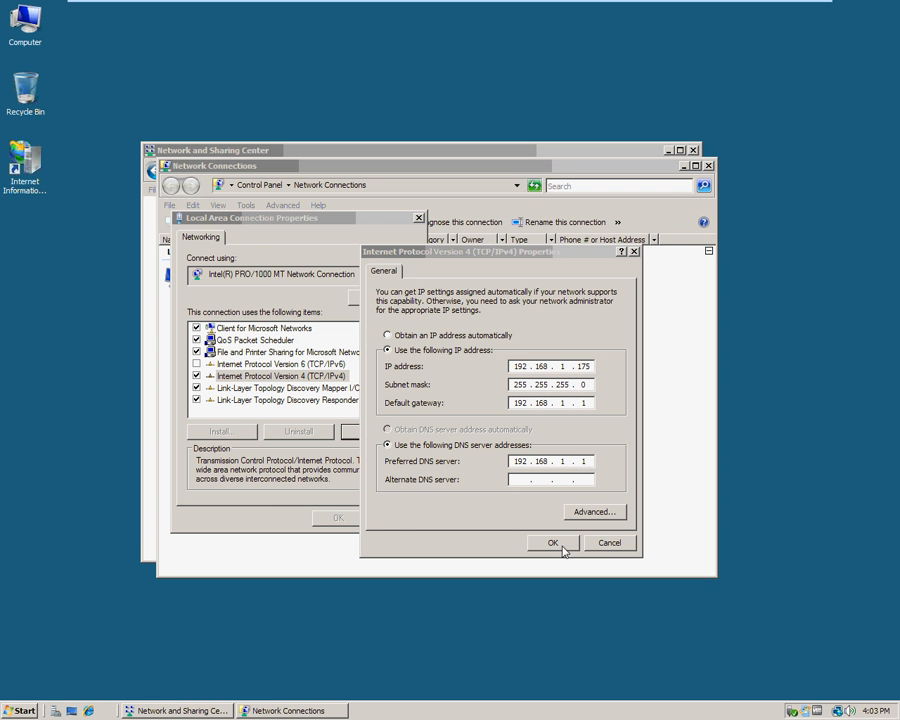
left_click(593, 547)
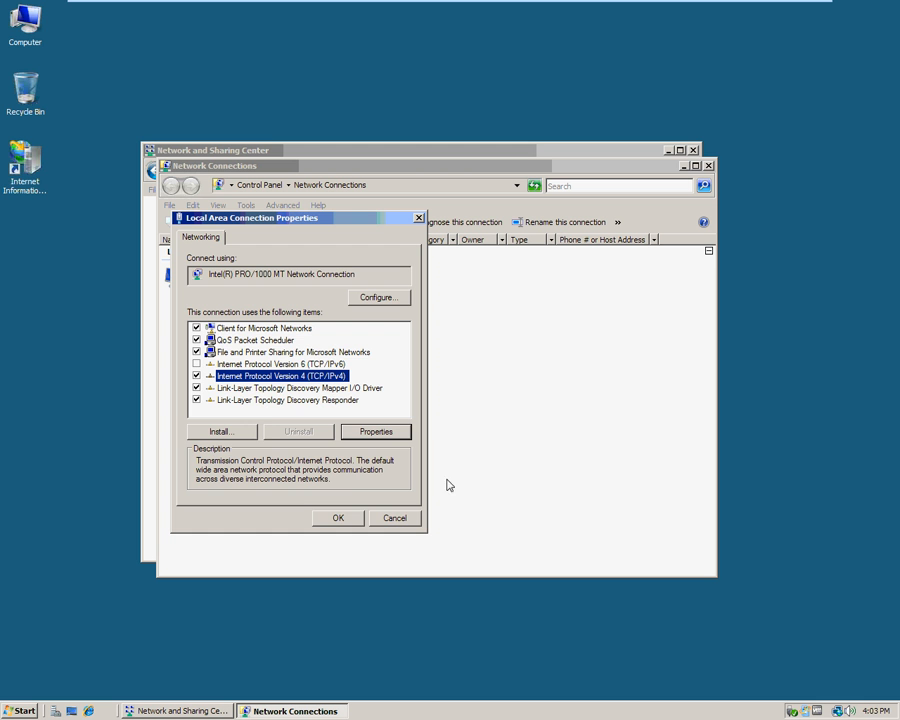
left_click(352, 432)
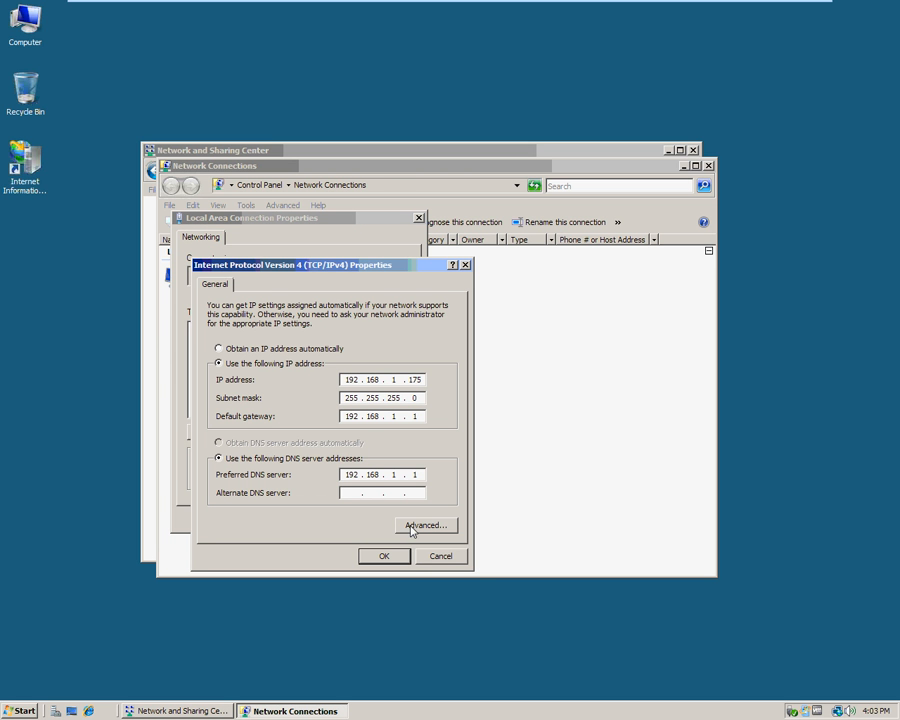
left_click(410, 525)
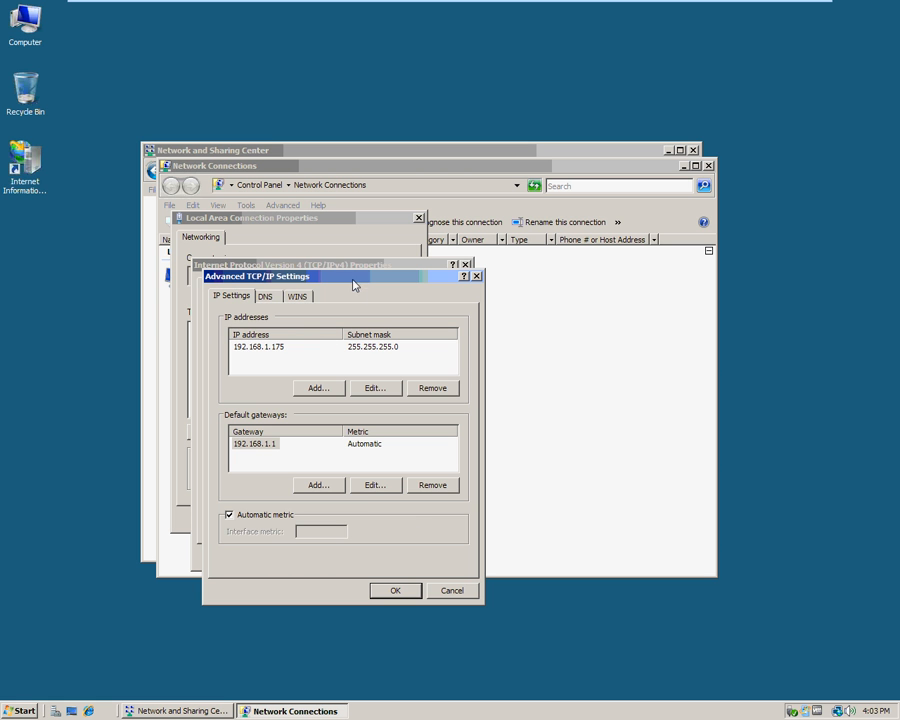
left_click_drag(352, 280, 537, 215)
left_click_drag(610, 201, 606, 224)
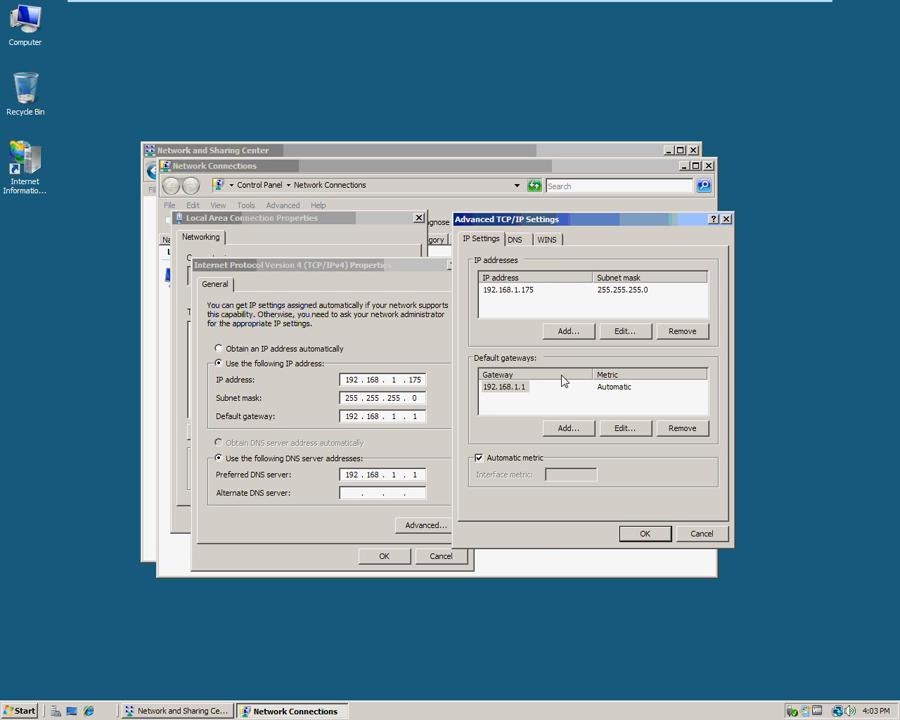
Add the IP address 192.168.1.200 with subnet mask 255.255.255.0 to the Local Area Connection
left_click(570, 336)
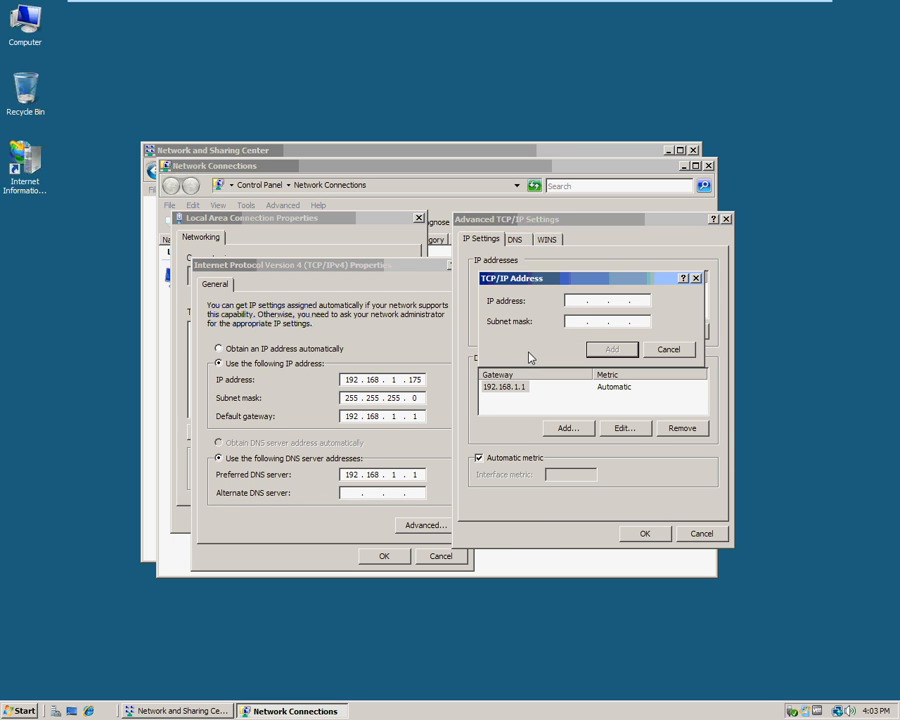
type("192 . 168 . 1 . 200")
key("Tab")
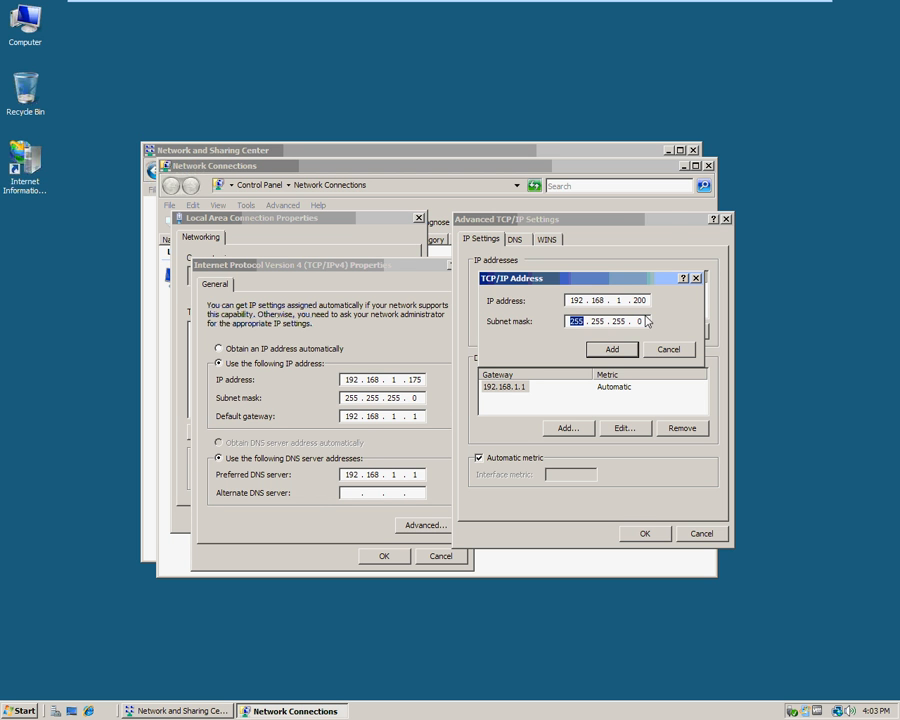
left_click(612, 349)
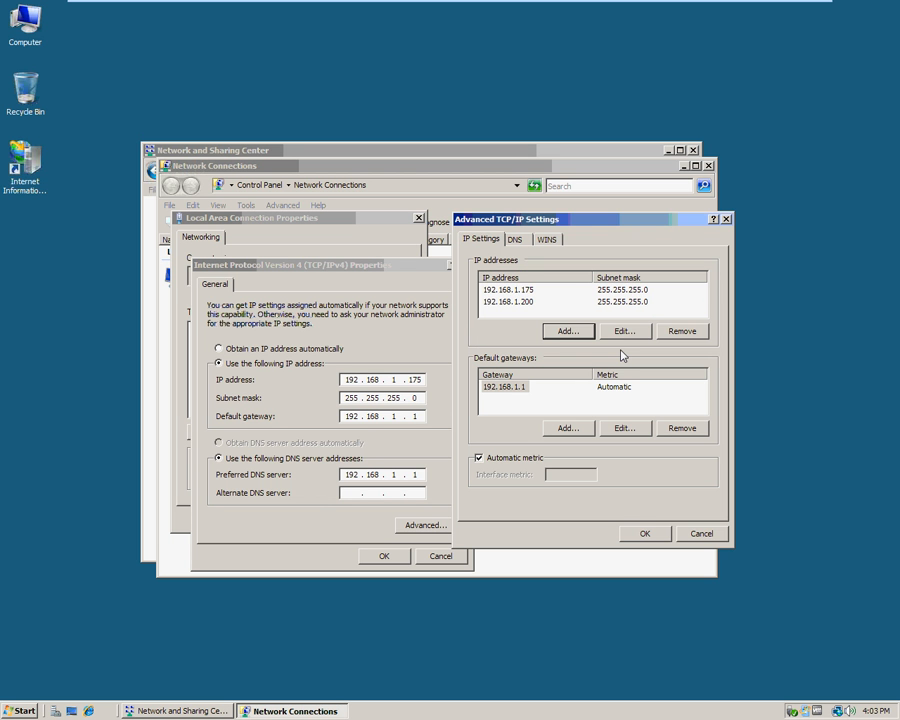
Add the IP address 192.168.1.201 with subnet mask 255.255.255.0 to the Local Area Connection
left_click(576, 332)
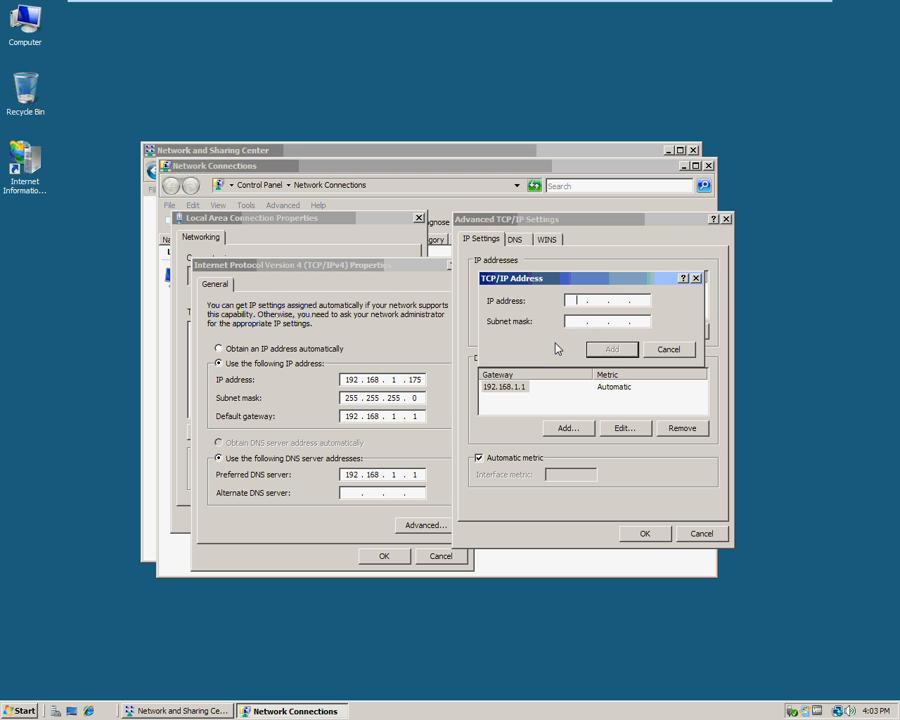
type("192 . 168 . 1 . 201")
key("Tab")
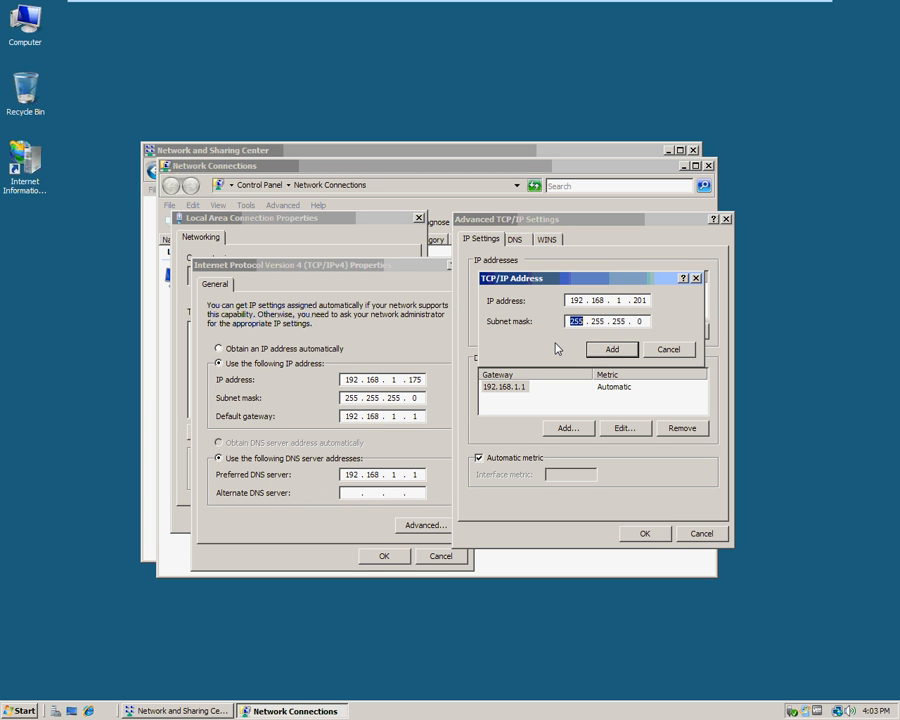
left_click(605, 349)
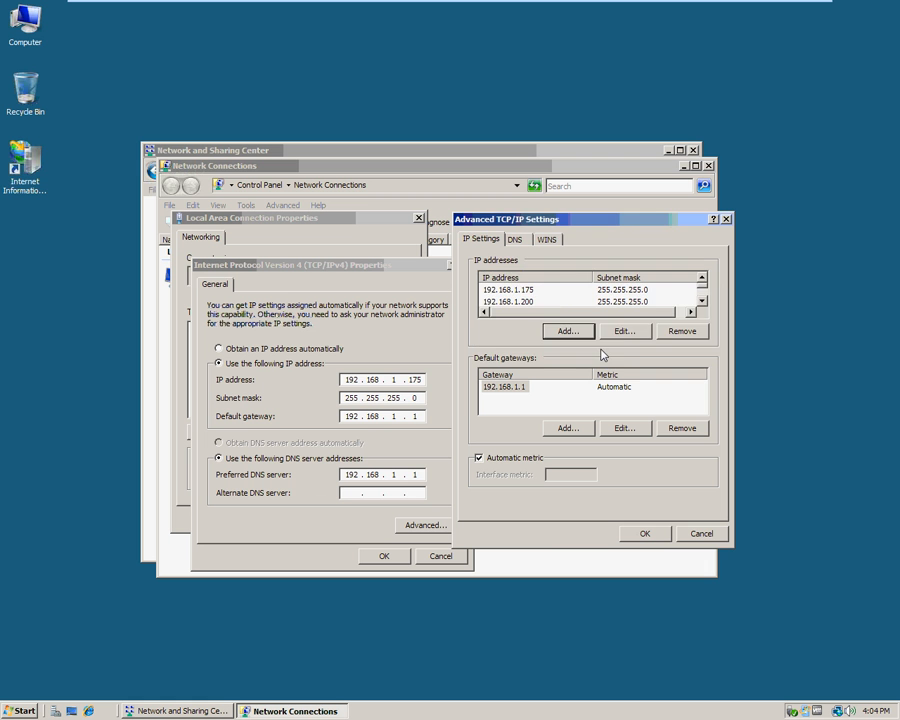
Add the IP address 192.168.1.202 with subnet mask 255.255.255.0 and check its entry in the address list
left_click(578, 332)
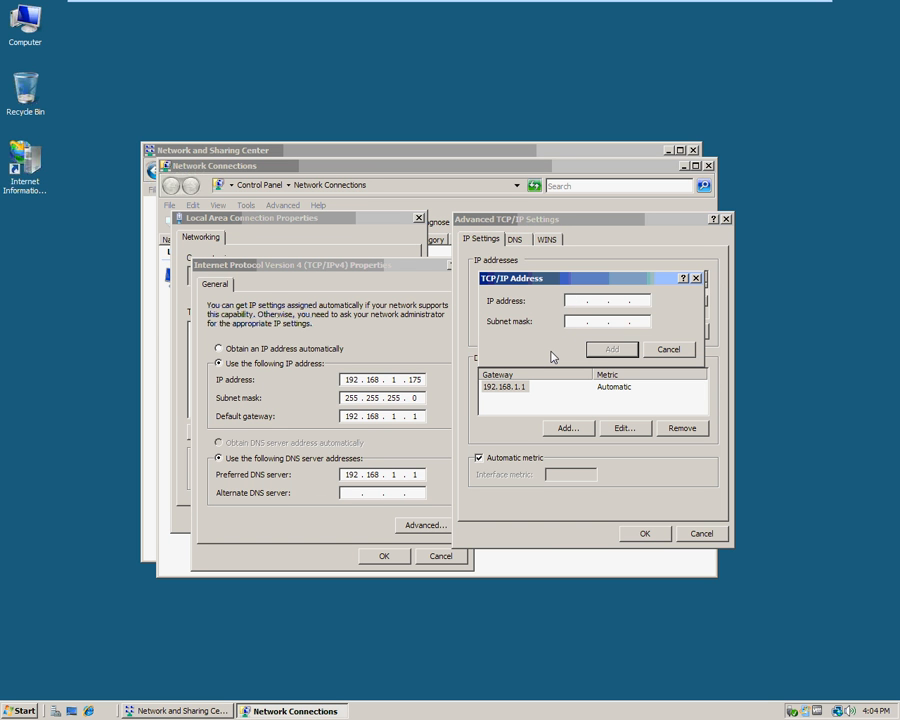
type("192 . 168 . 1 . 202")
left_click(602, 348)
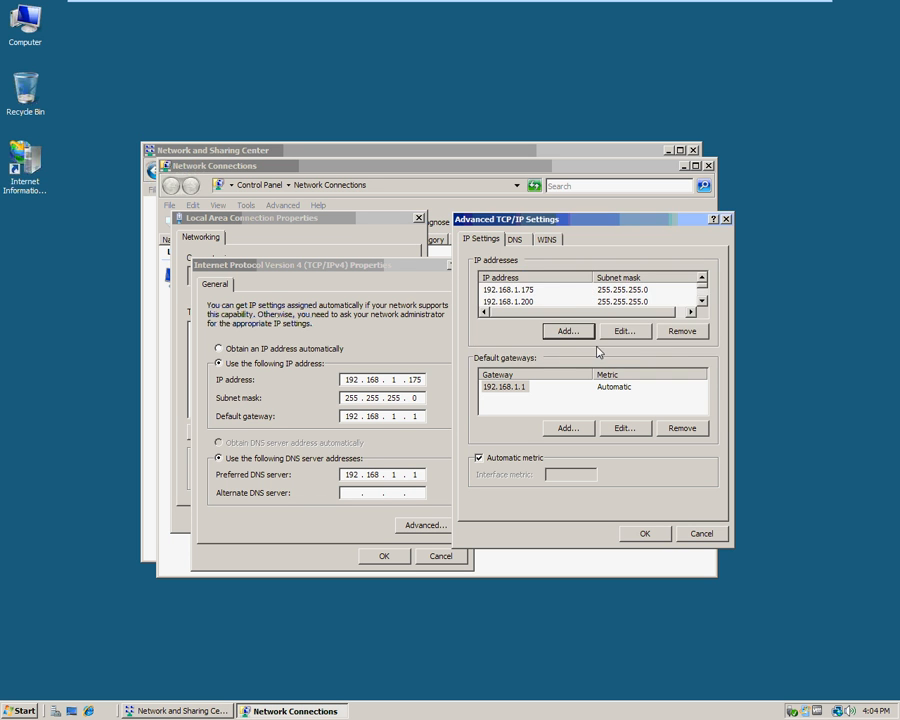
left_click(701, 301)
left_click(701, 301)
left_click(701, 301)
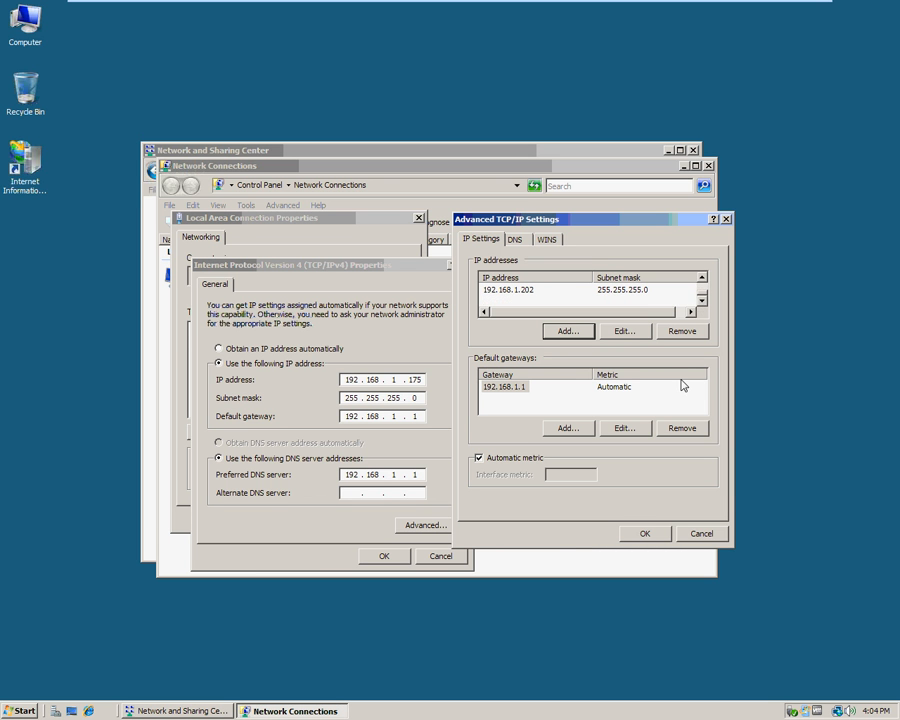
Accept the advanced TCP/IP and IPv4 settings and close the connection properties and both network windows
left_click(645, 533)
left_click(385, 557)
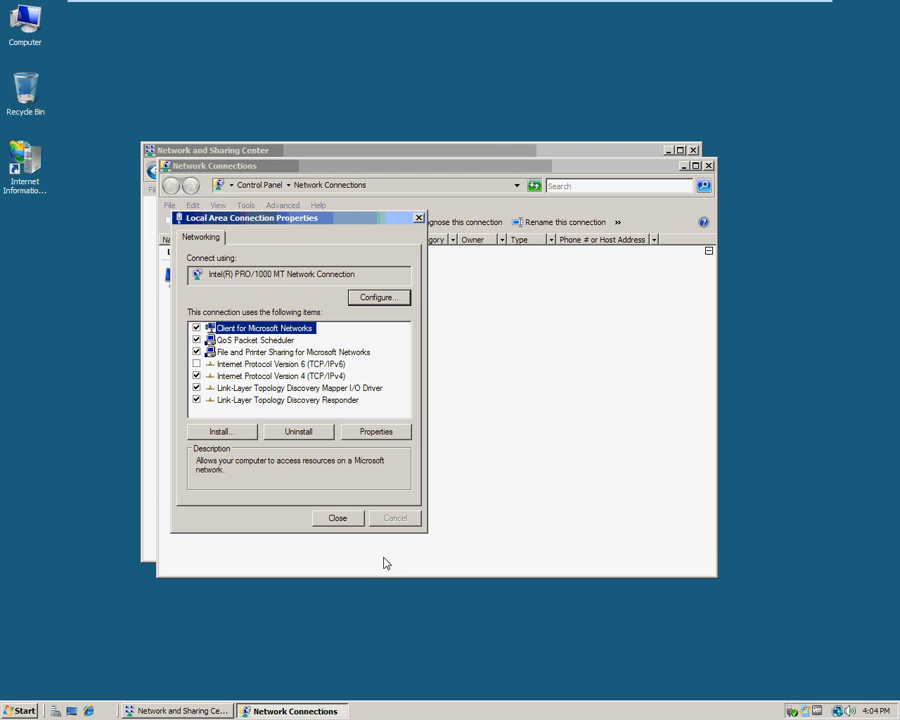
left_click(339, 519)
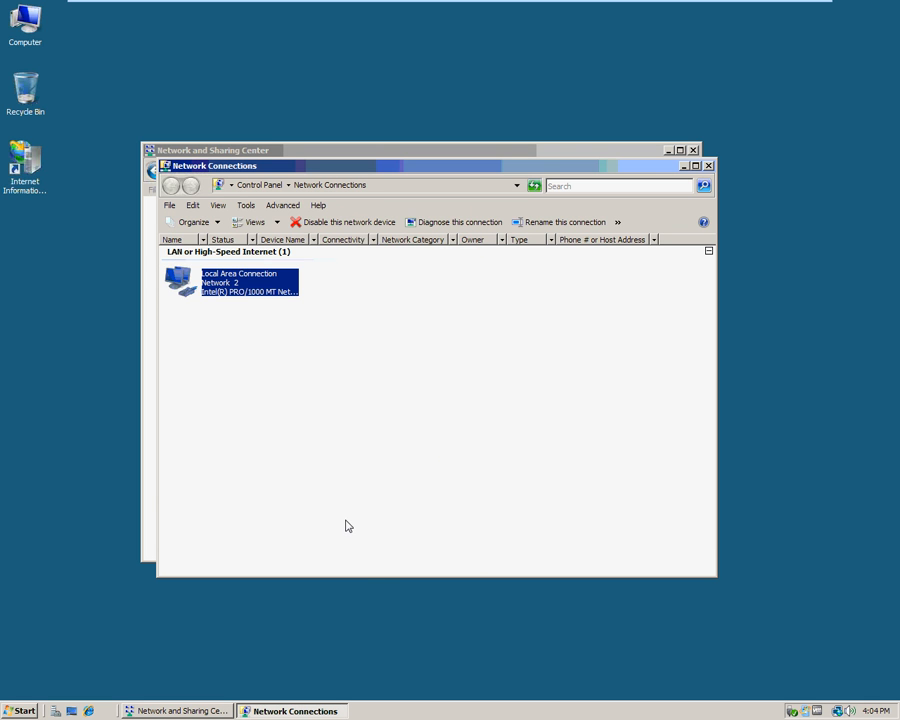
left_click(708, 167)
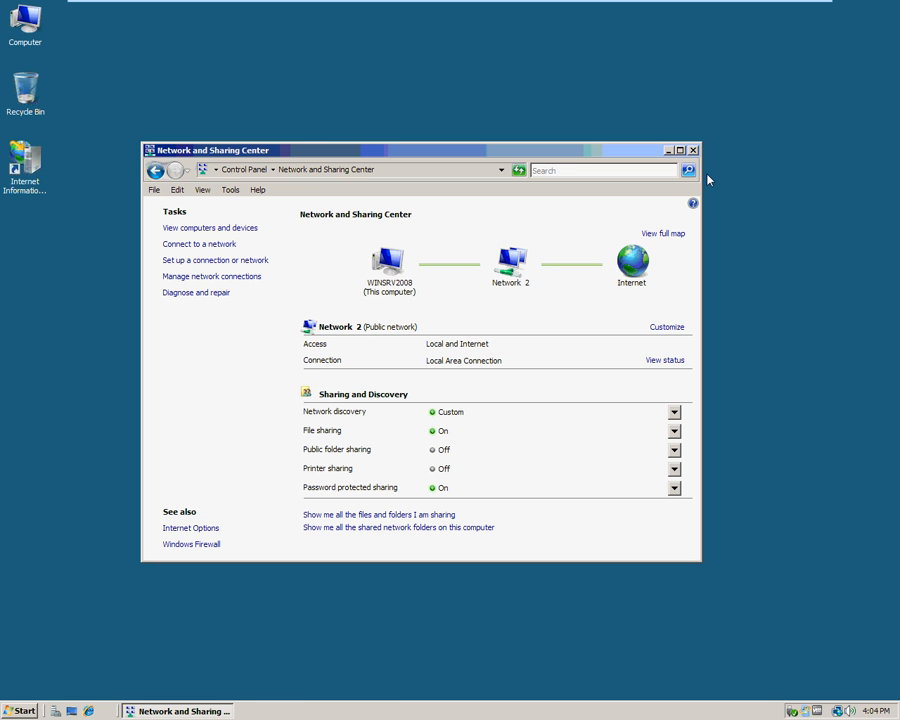
left_click(692, 151)
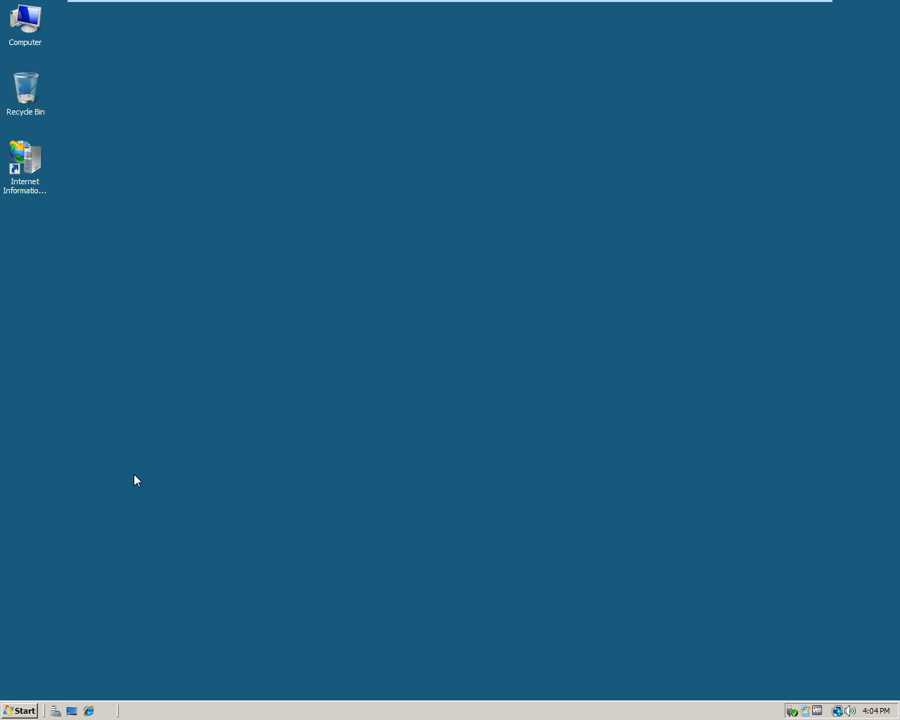
Run ipconfig /all in a new command prompt to review the adapter's IP addresses, and end the session with exit
left_click(25, 710)
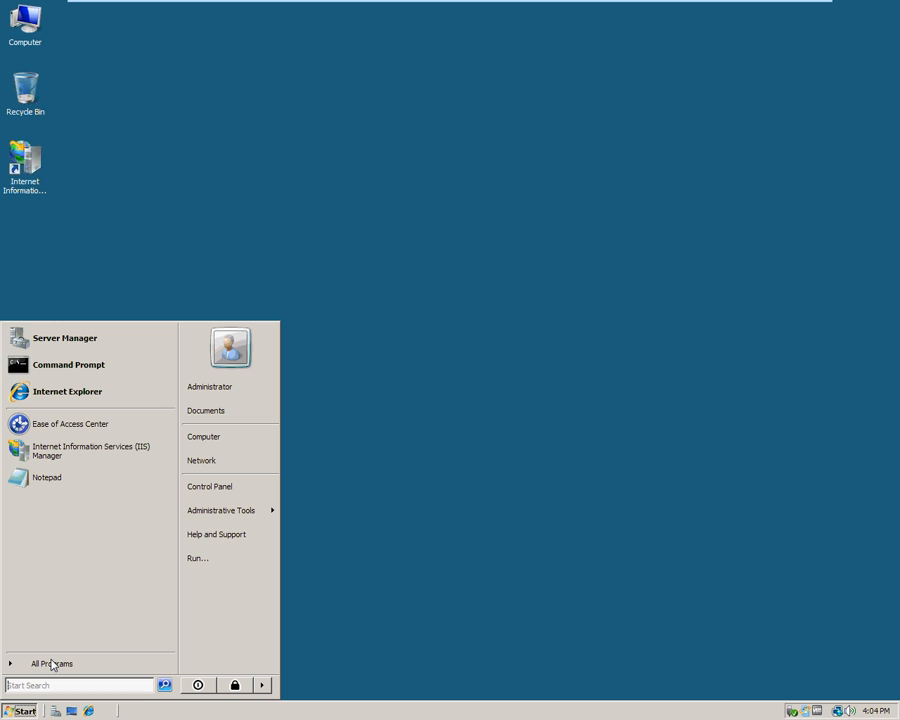
type("cmd")
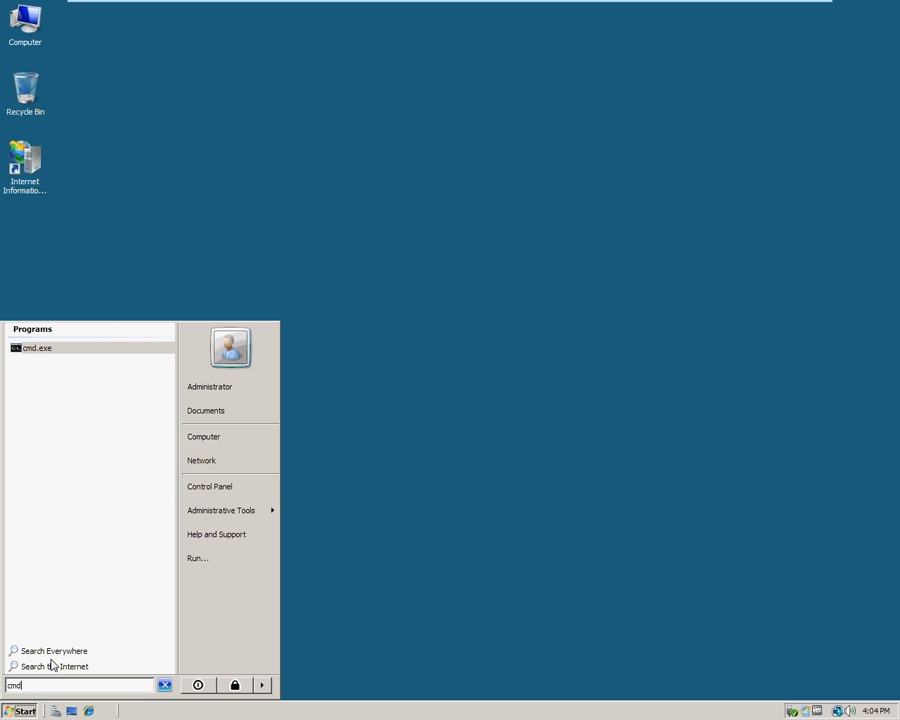
key("Return")
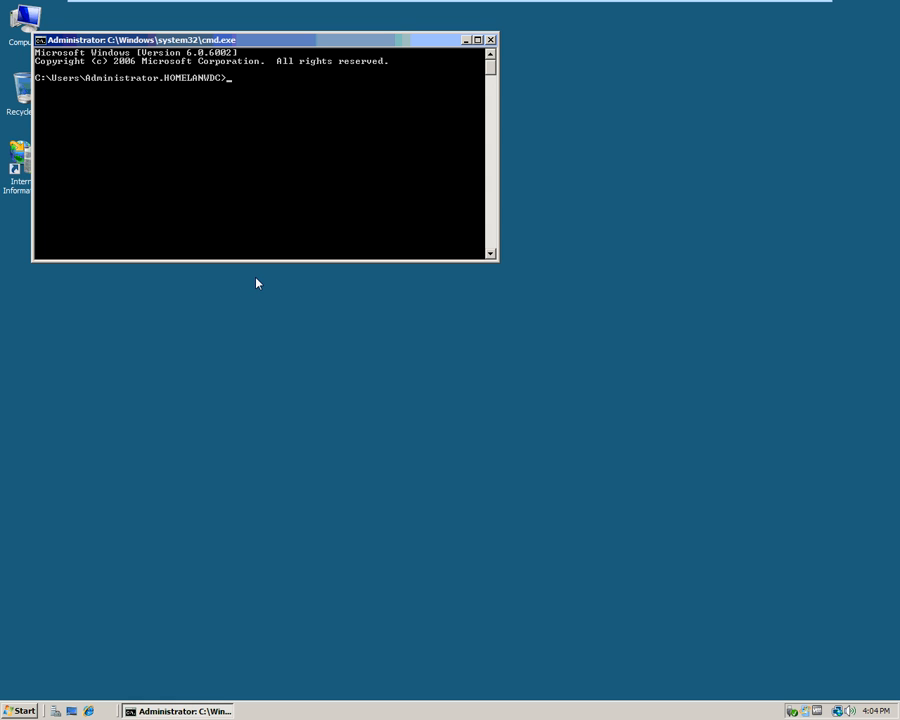
type("ipconfig a")
key("BackSpace")
type("/all")
key("Return")
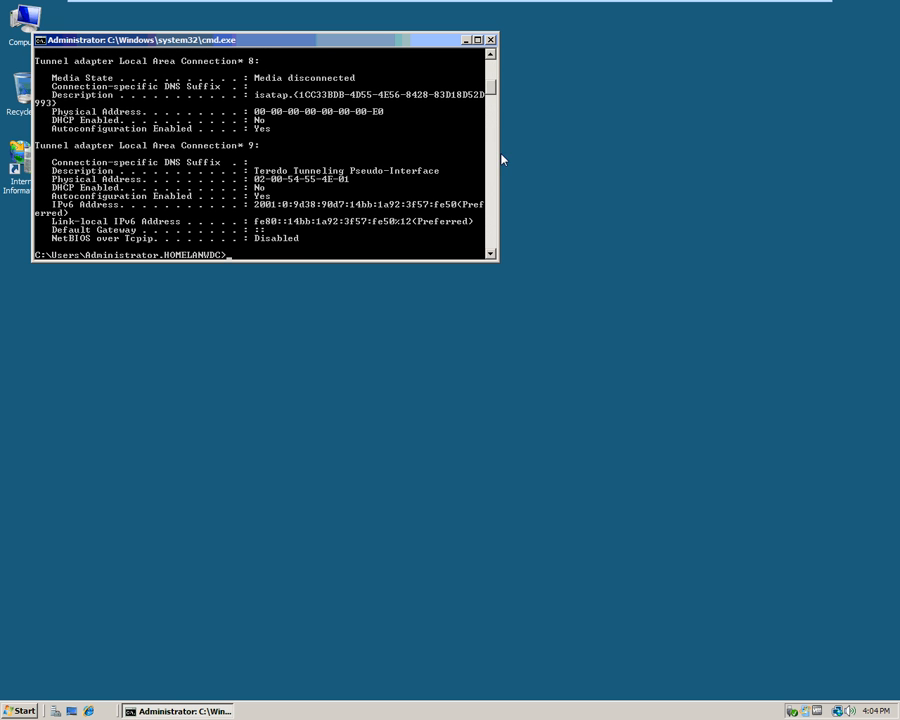
left_click_drag(491, 87, 491, 76)
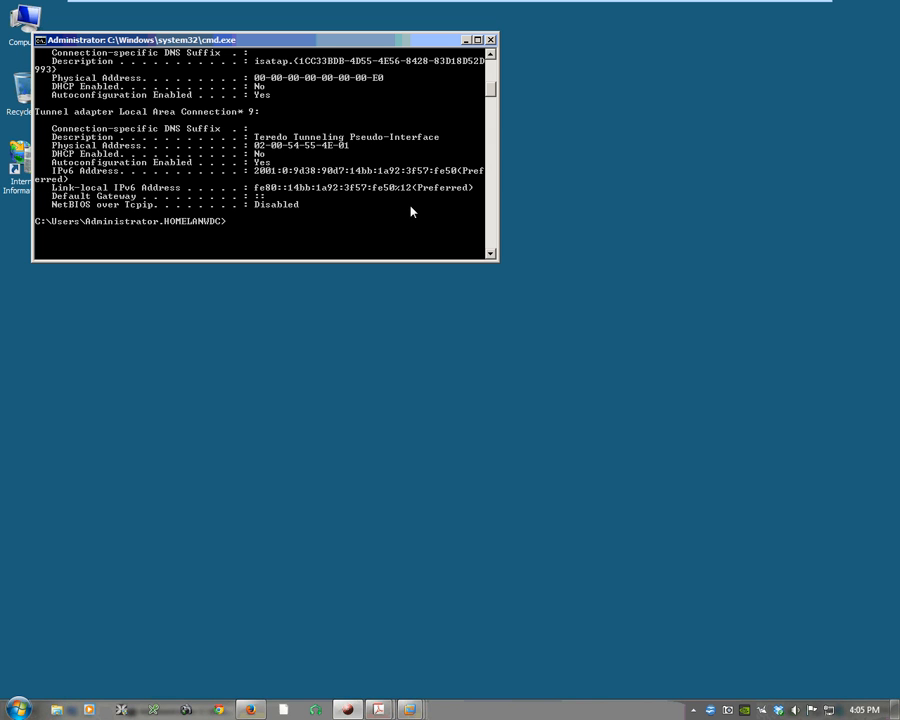
type("exit")
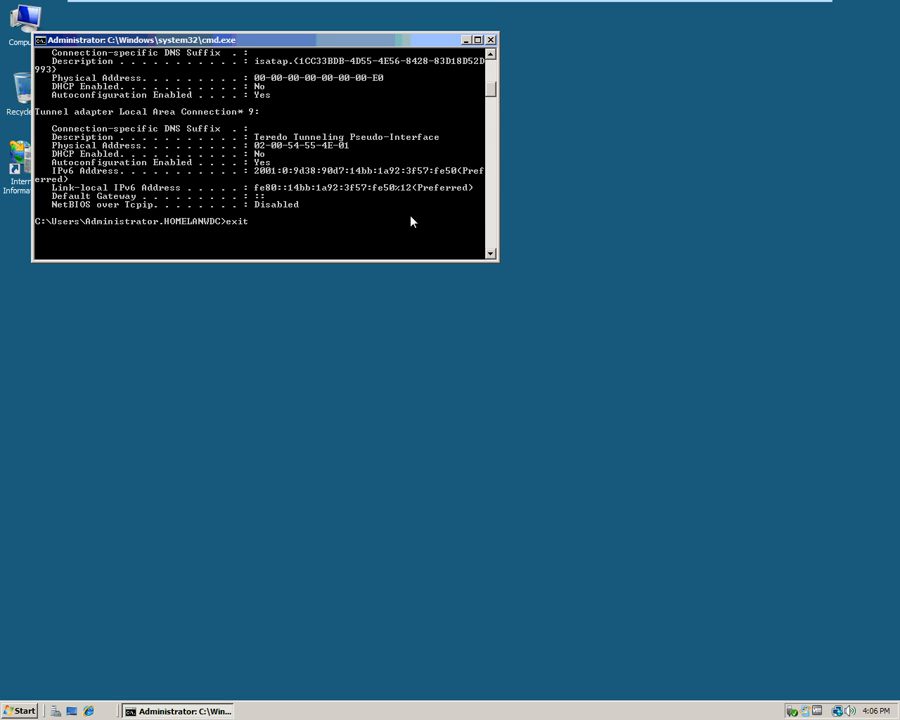
key("Return")
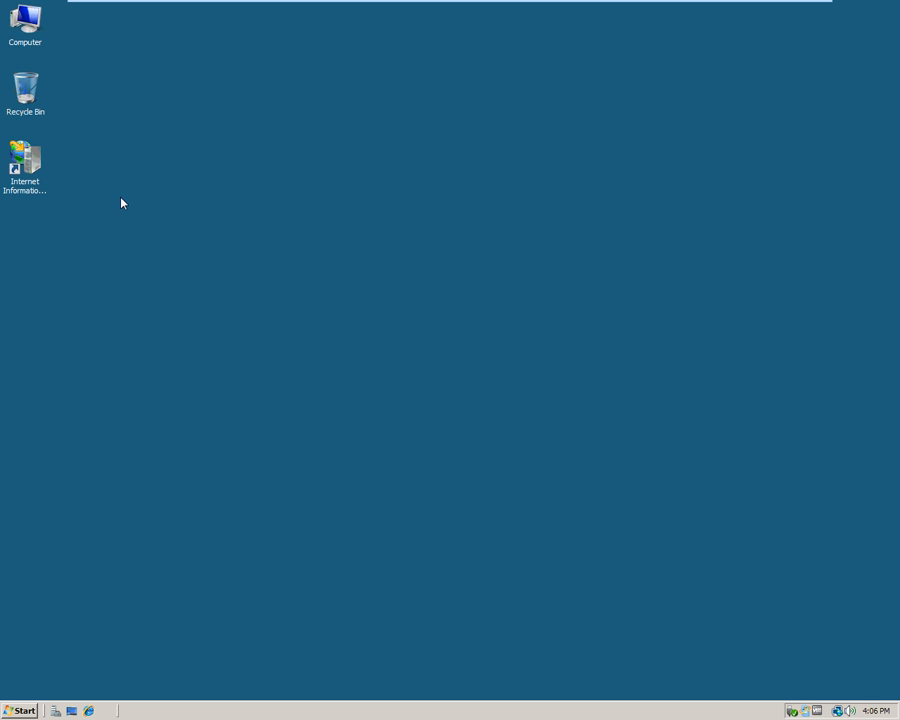
Open Internet Information Services (IIS) Manager and select Default Website under the Sites of the WINSRV2008 server
left_click(27, 170)
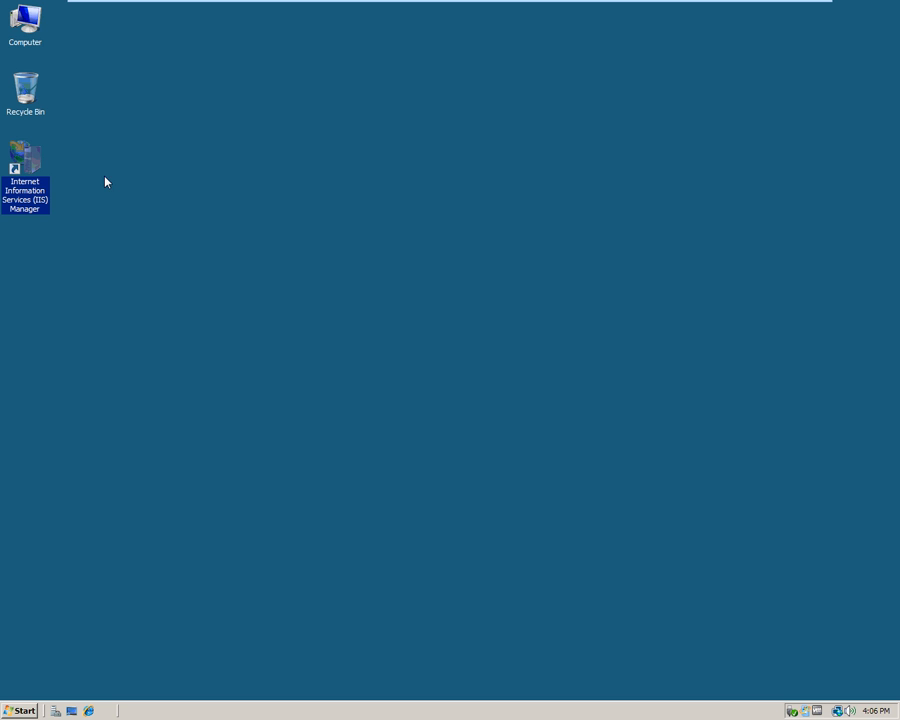
right_click(30, 172)
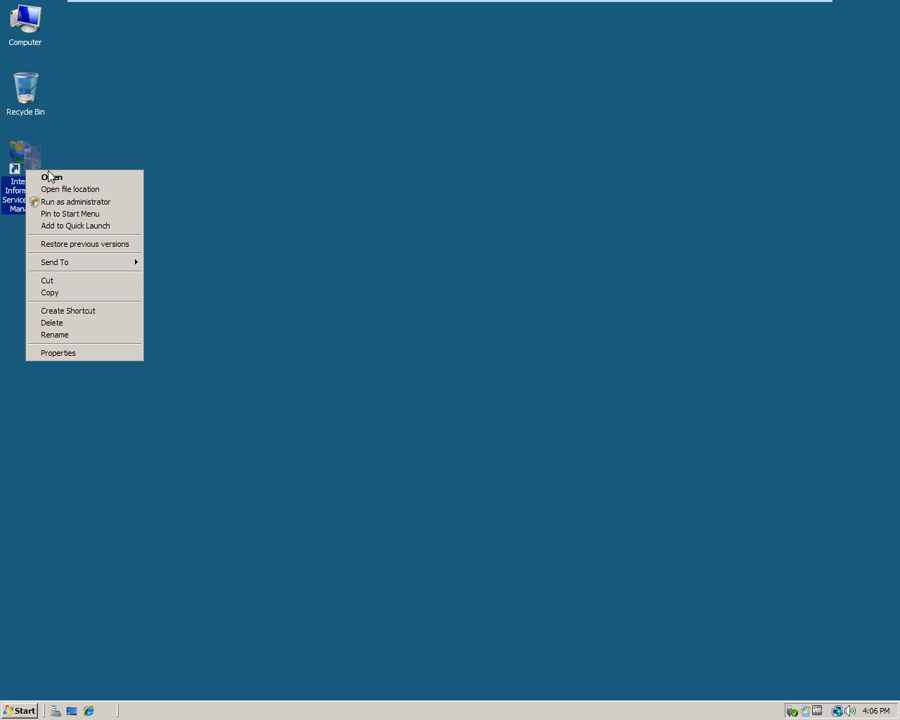
left_click(50, 177)
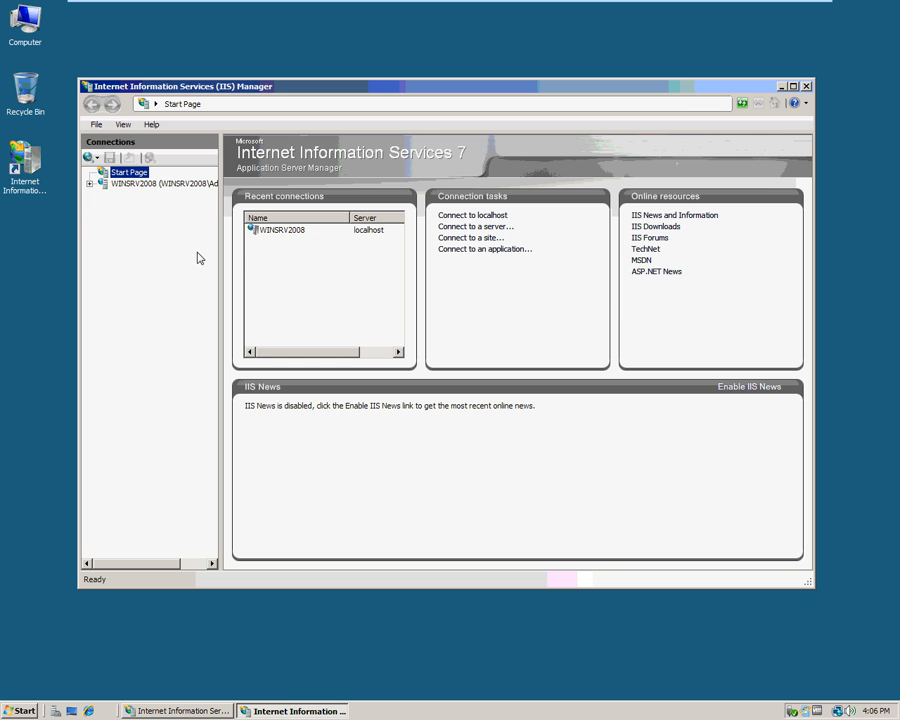
left_click(104, 185)
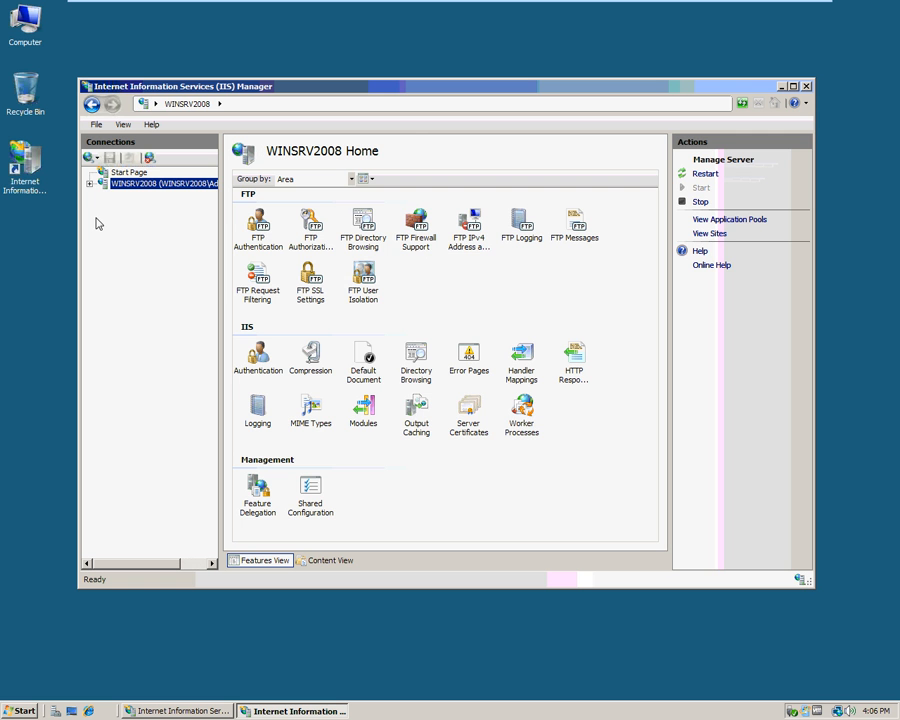
left_click(89, 185)
left_click(103, 206)
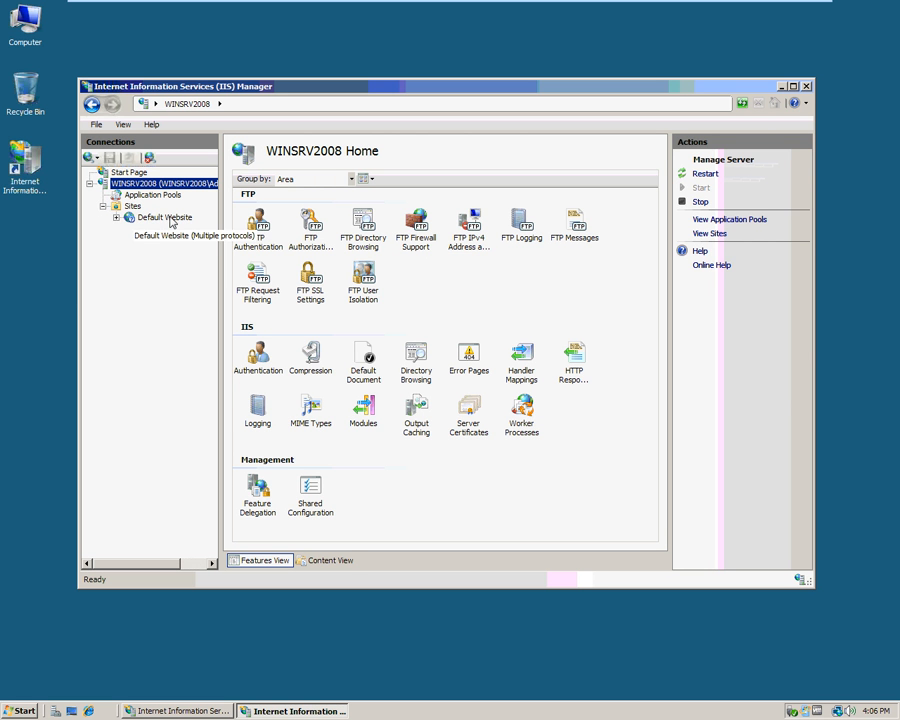
left_click(169, 219)
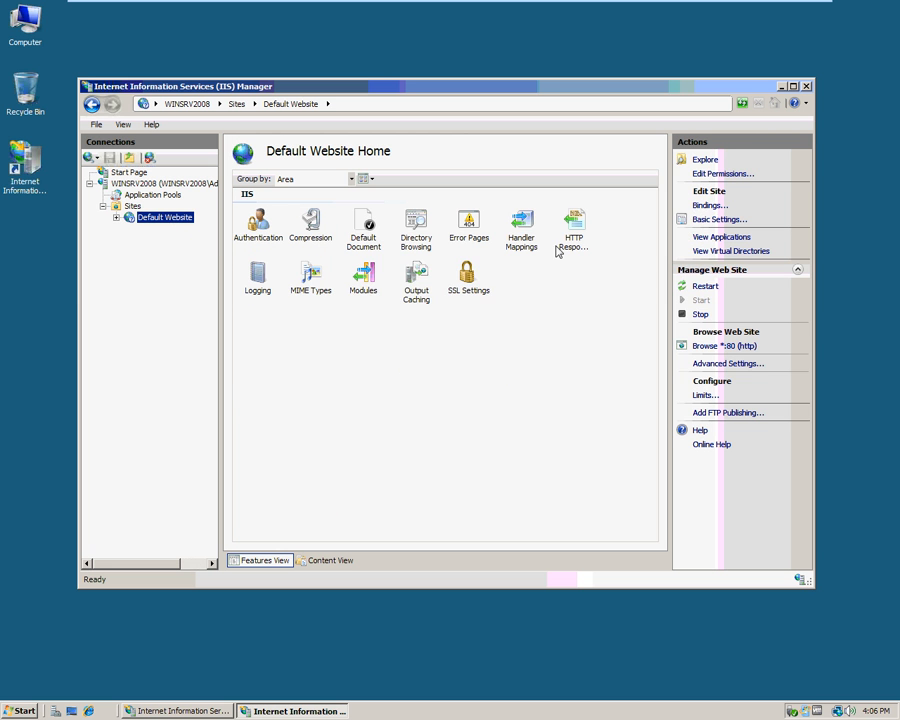
Review the http port 80 binding in Default Website's site bindings and accept its settings
left_click(708, 206)
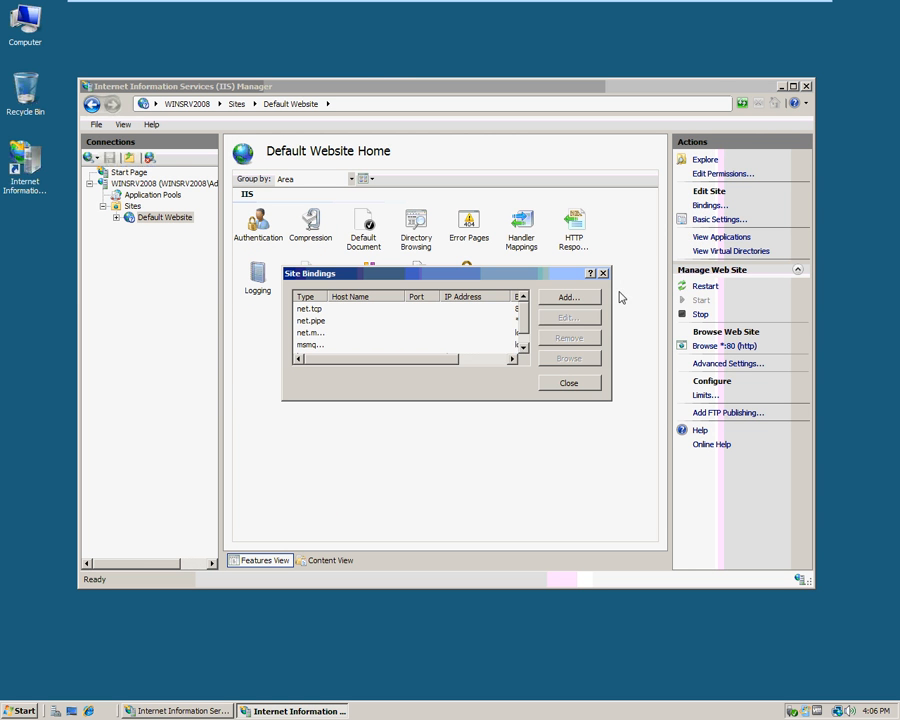
left_click(521, 348)
left_click(418, 345)
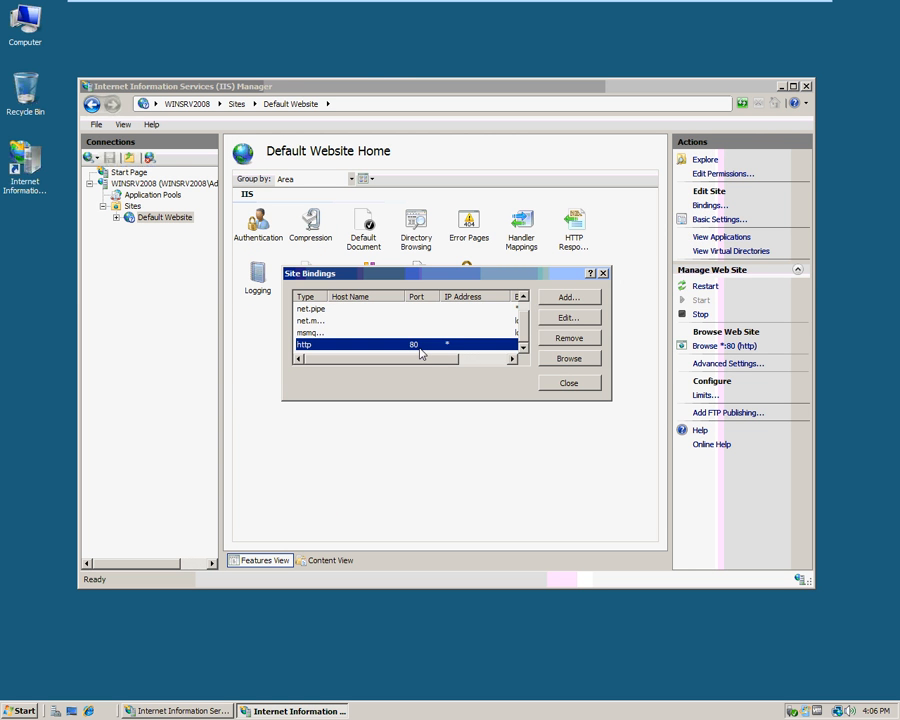
left_click(571, 318)
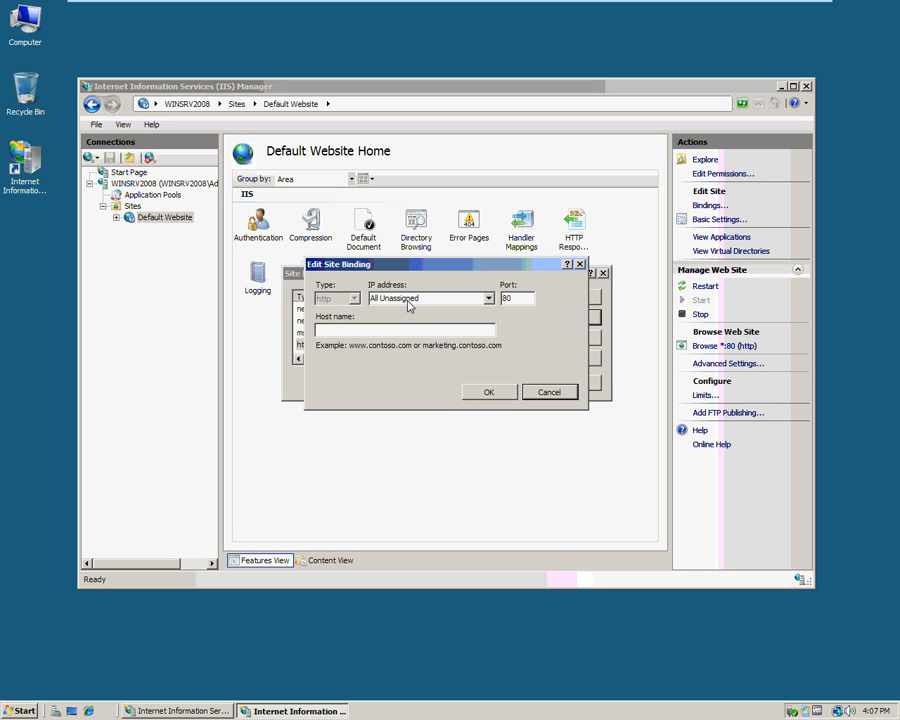
left_click(480, 393)
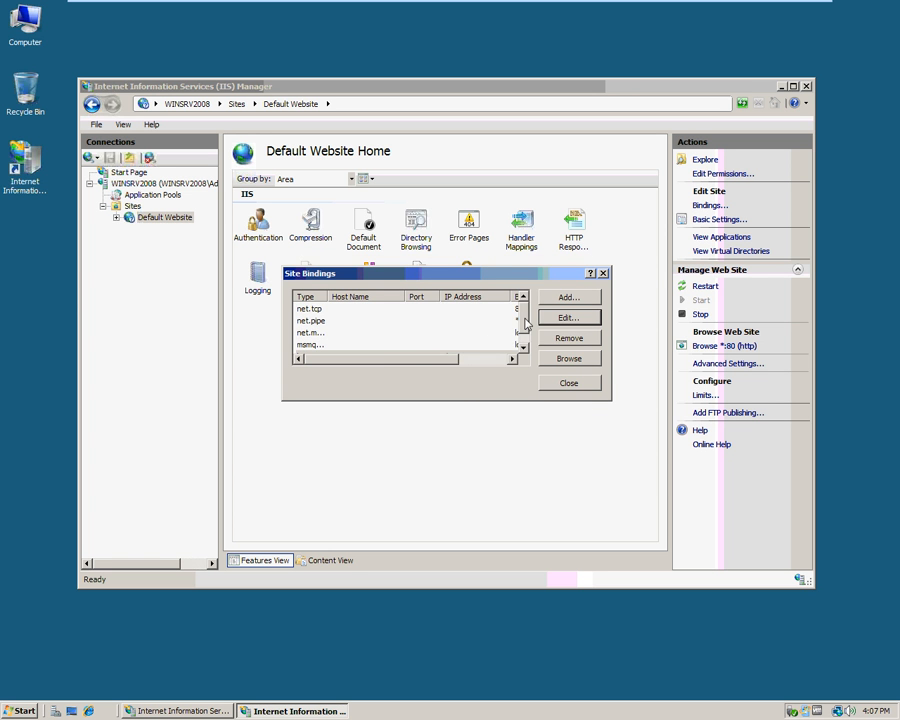
Close Default Website's site bindings and start adding a web site named Jethro Site under Sites
scroll(525, 323, "down", 1)
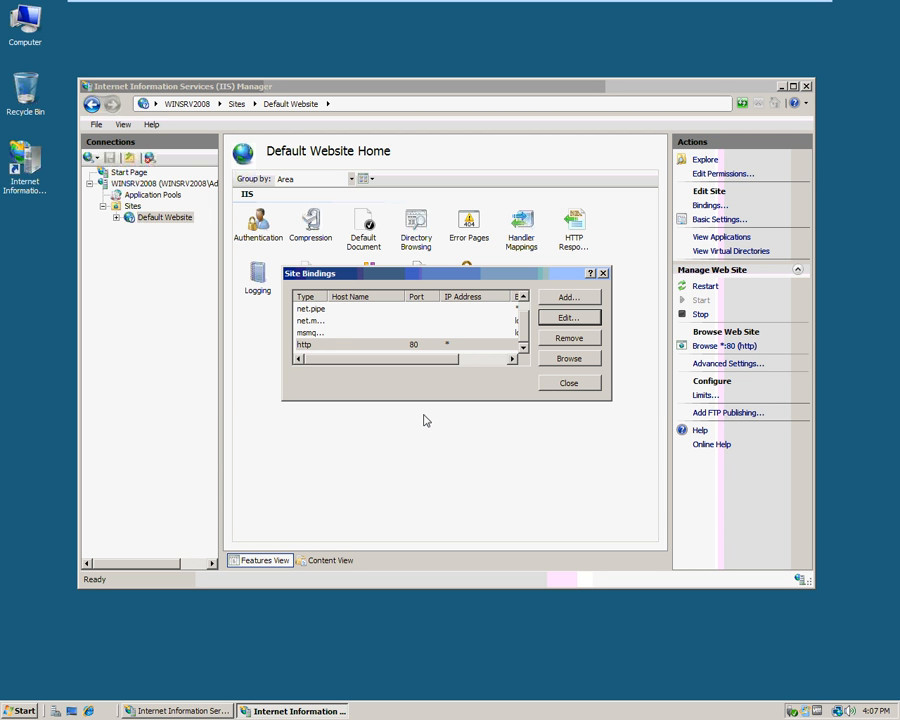
left_click(565, 387)
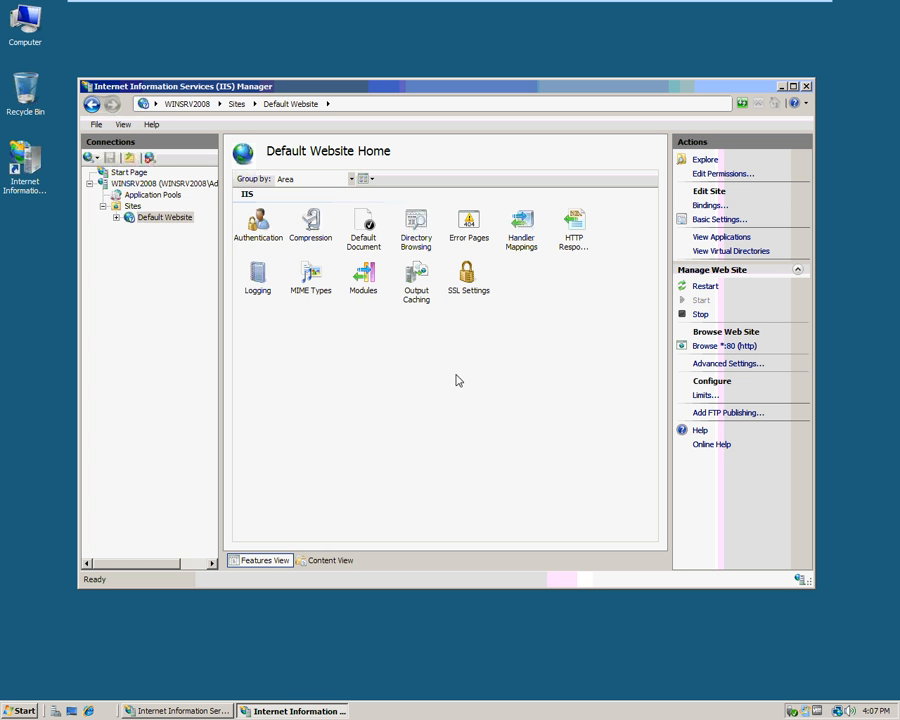
left_click(128, 207)
right_click(127, 209)
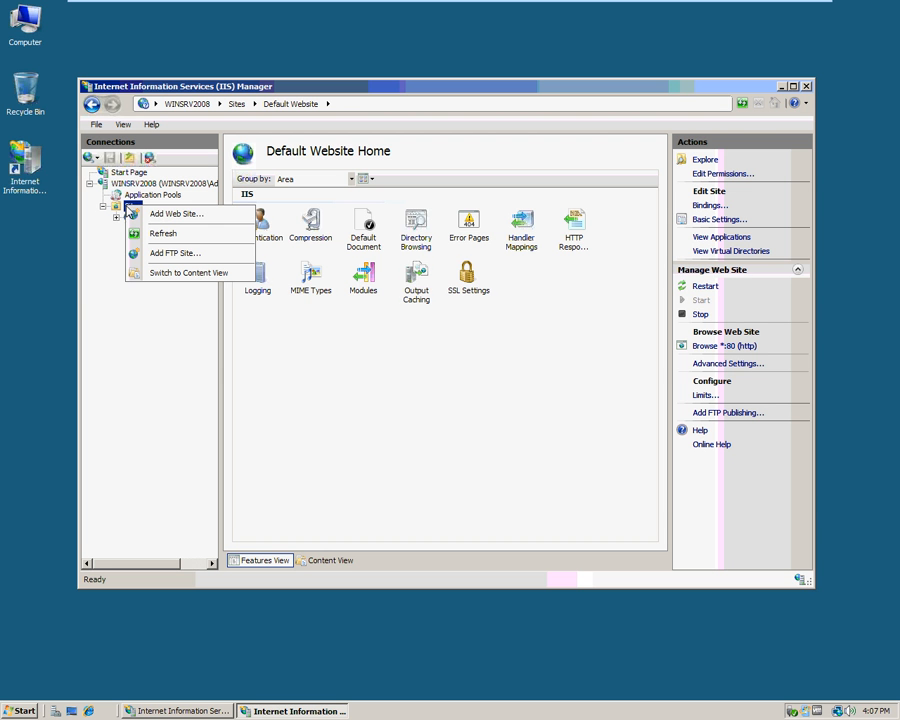
left_click(157, 216)
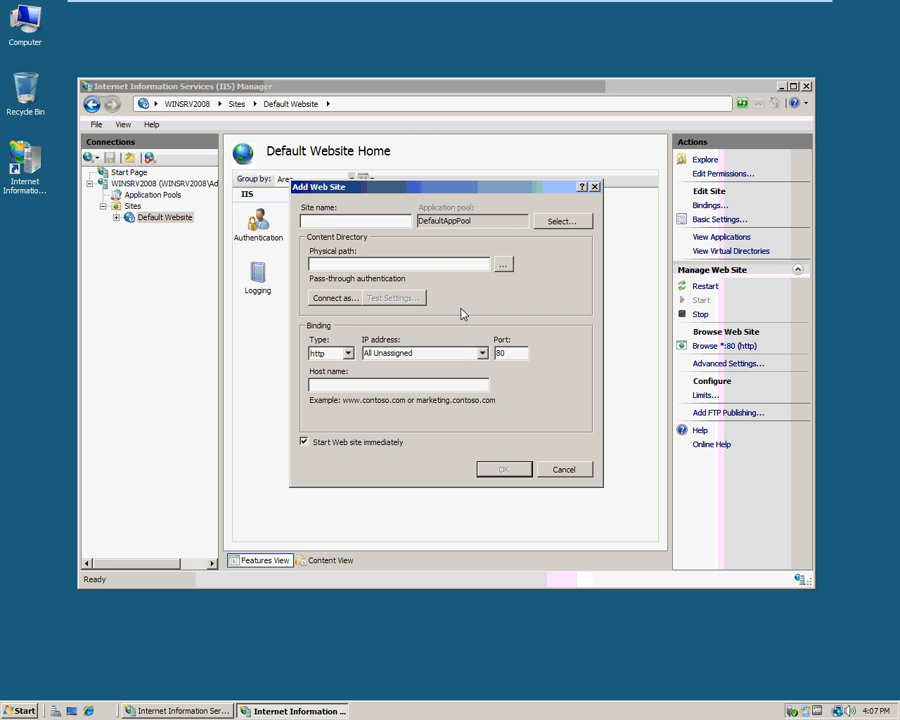
type("Jethro Site")
Set the new site's physical path to the folder C:\inetpub\ftproot\LocalUser\jethro
left_click(504, 269)
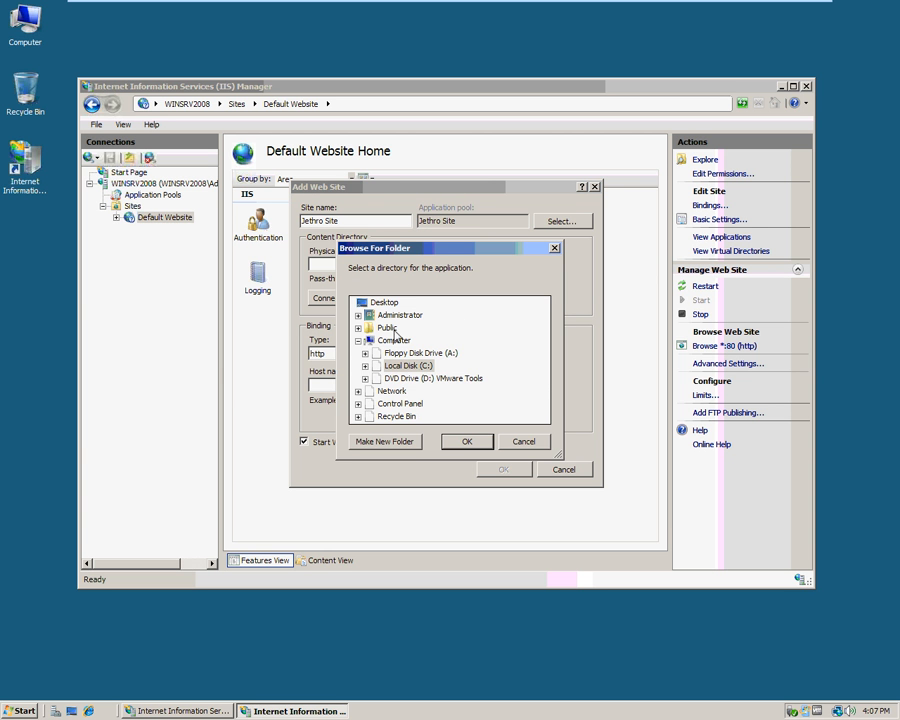
left_click(366, 366)
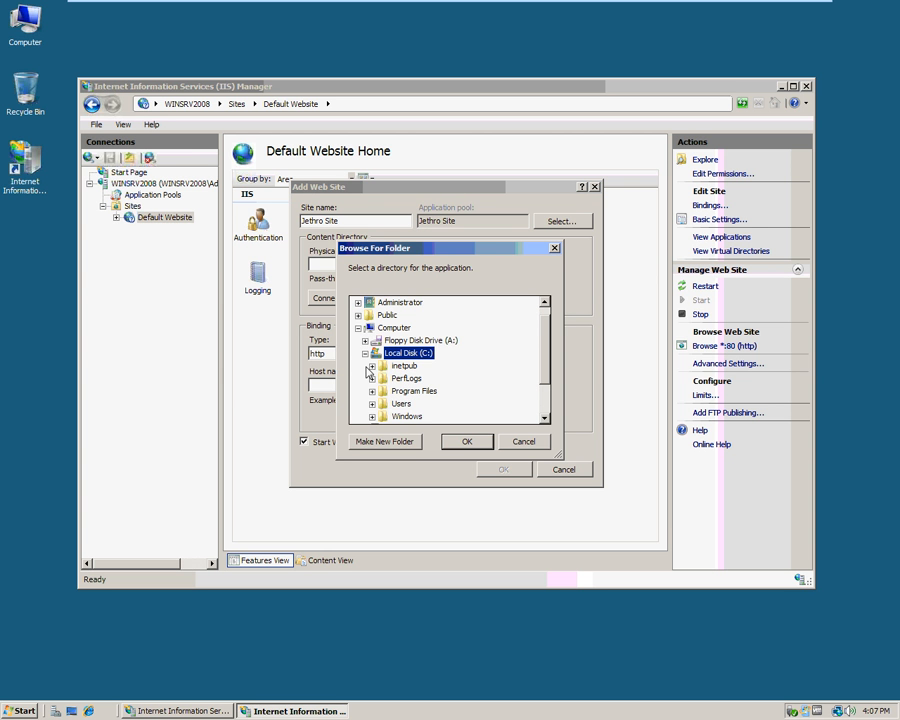
left_click(371, 366)
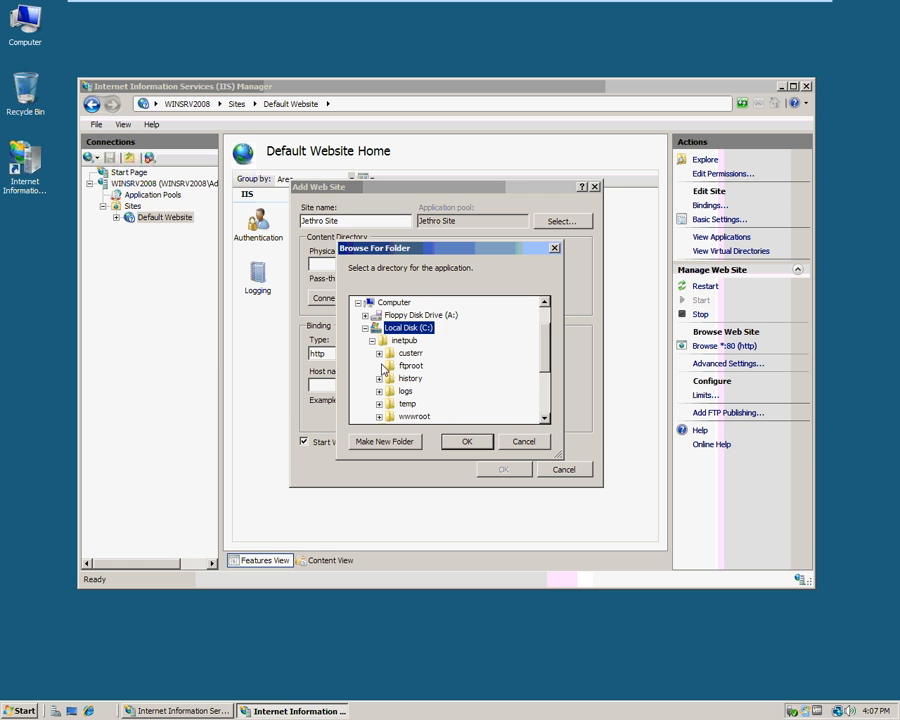
left_click(379, 366)
left_click(386, 378)
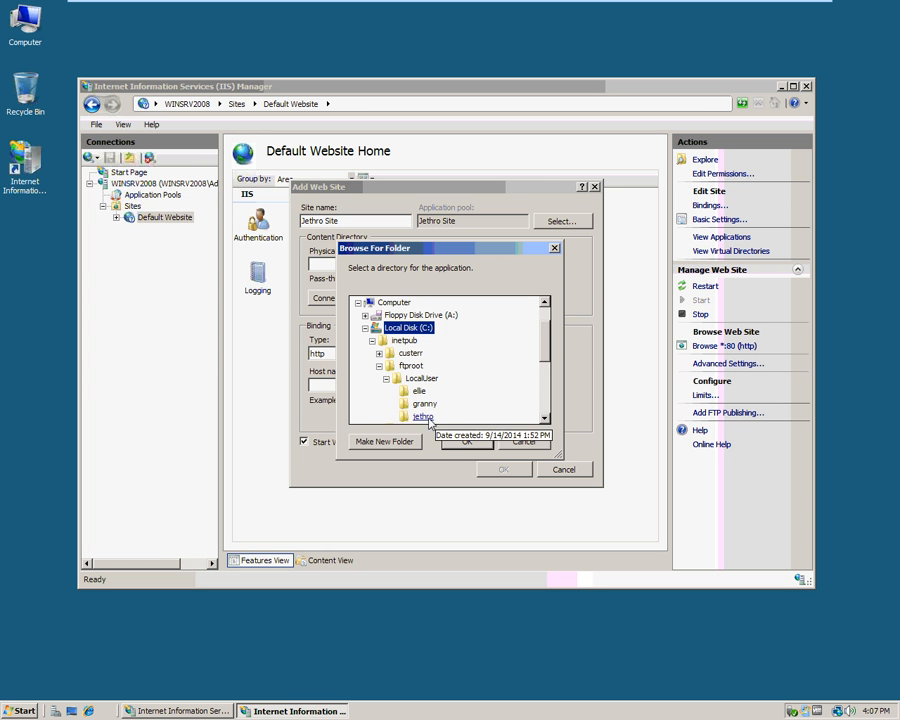
left_click(416, 415)
left_click(464, 440)
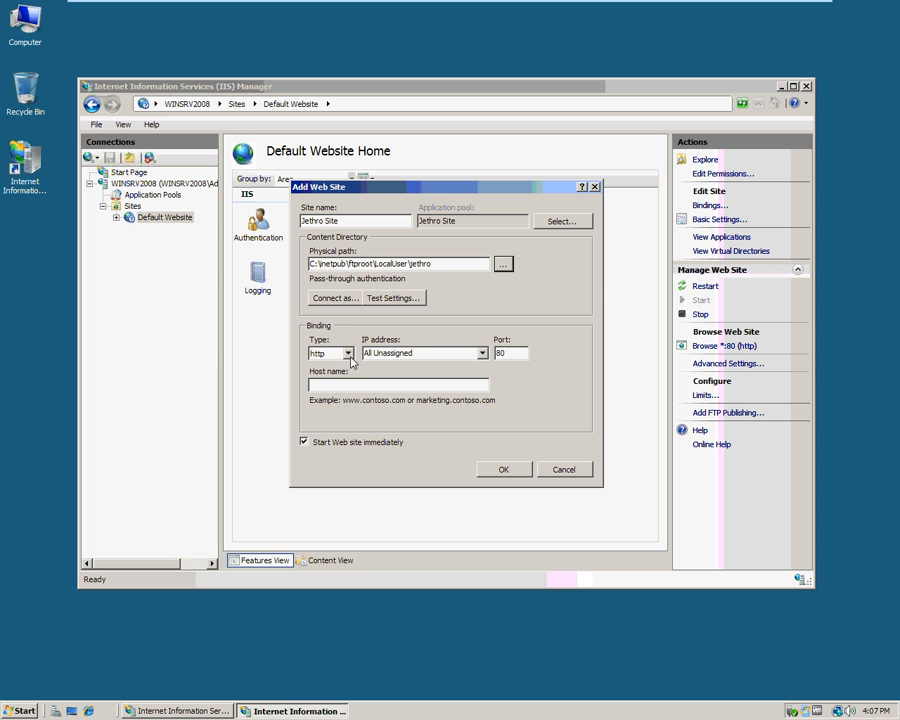
Bind Jethro Site to IP address 192.168.1.200 and create the site
left_click(468, 353)
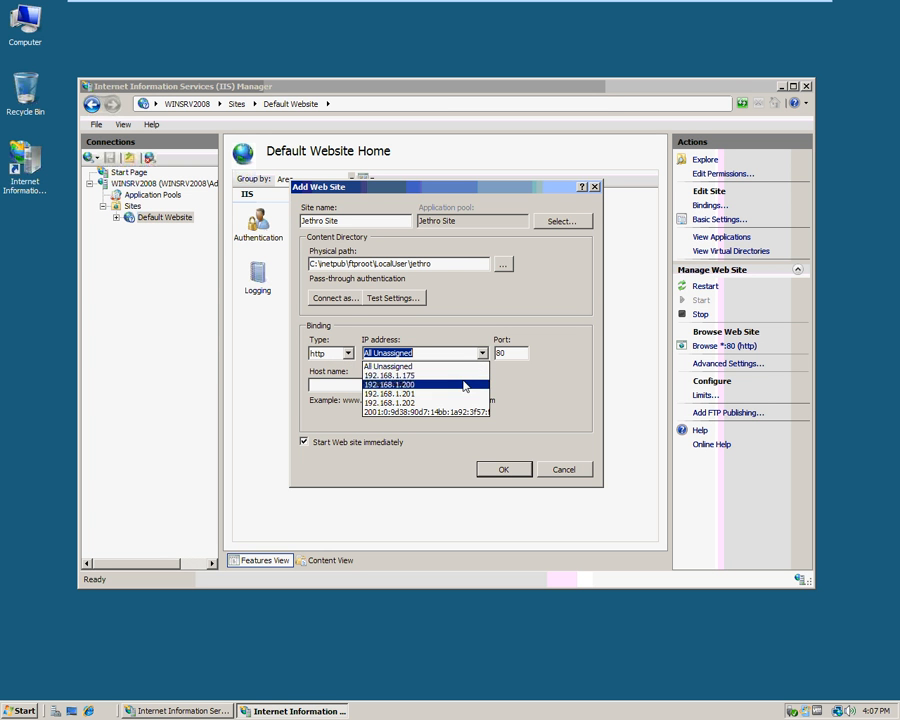
left_click(464, 385)
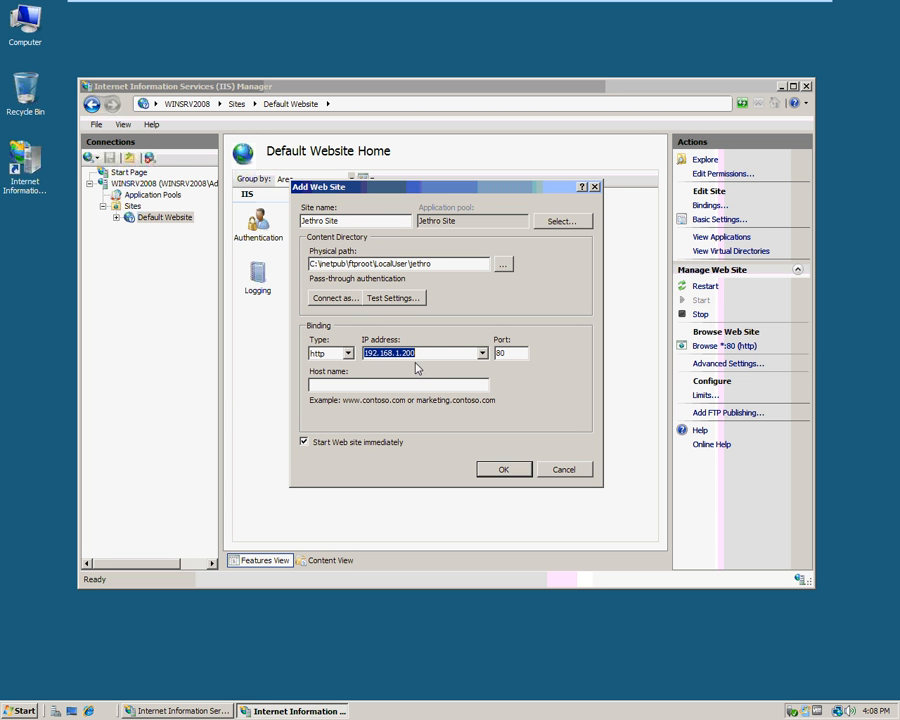
left_click(490, 469)
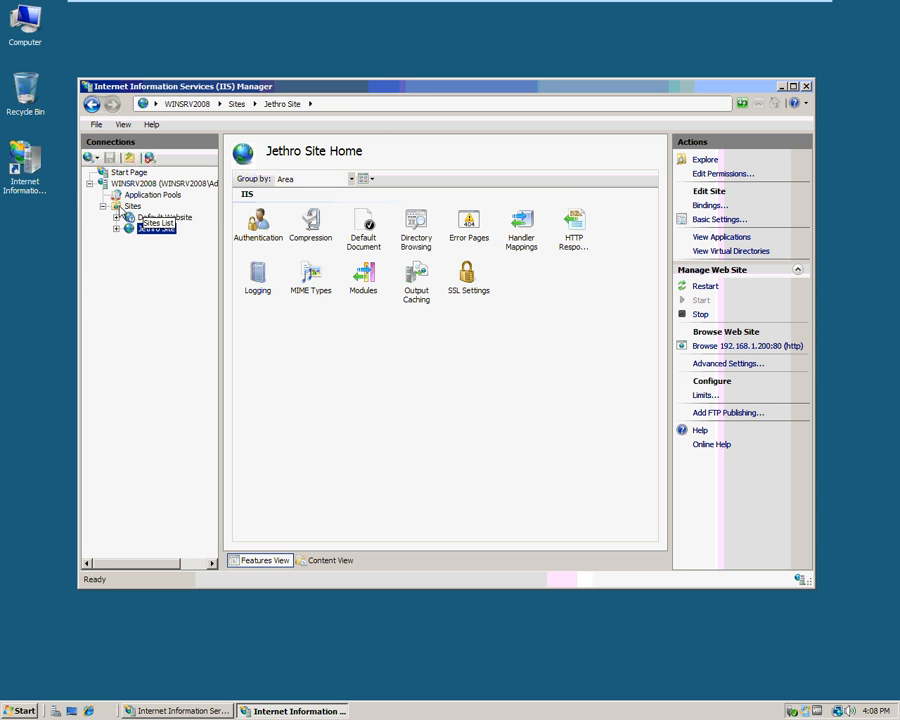
Start adding a web site named Granny Site under Sites with the physical path C:\inetpub\ftproot\LocalUser\granny
right_click(124, 207)
left_click(155, 220)
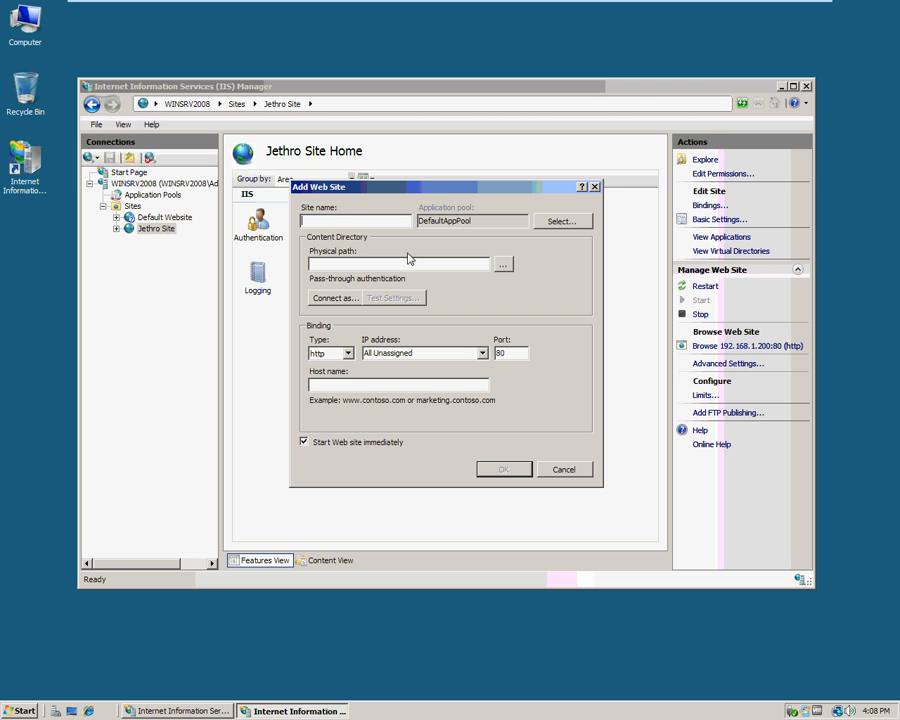
type("Granny Site")
left_click(503, 264)
double_click(405, 365)
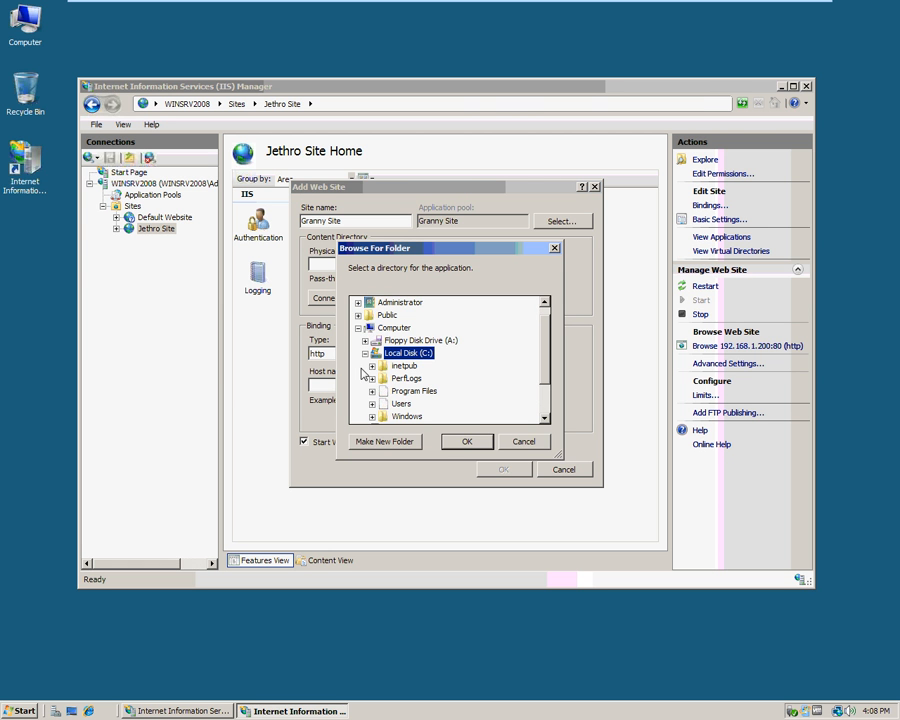
left_click(372, 366)
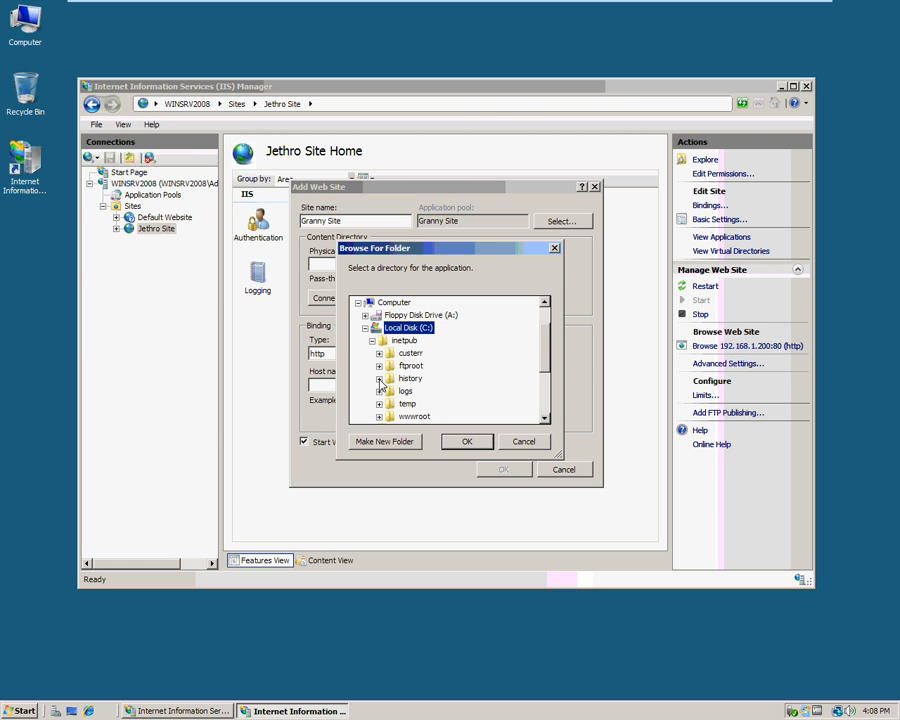
left_click(379, 367)
left_click(427, 404)
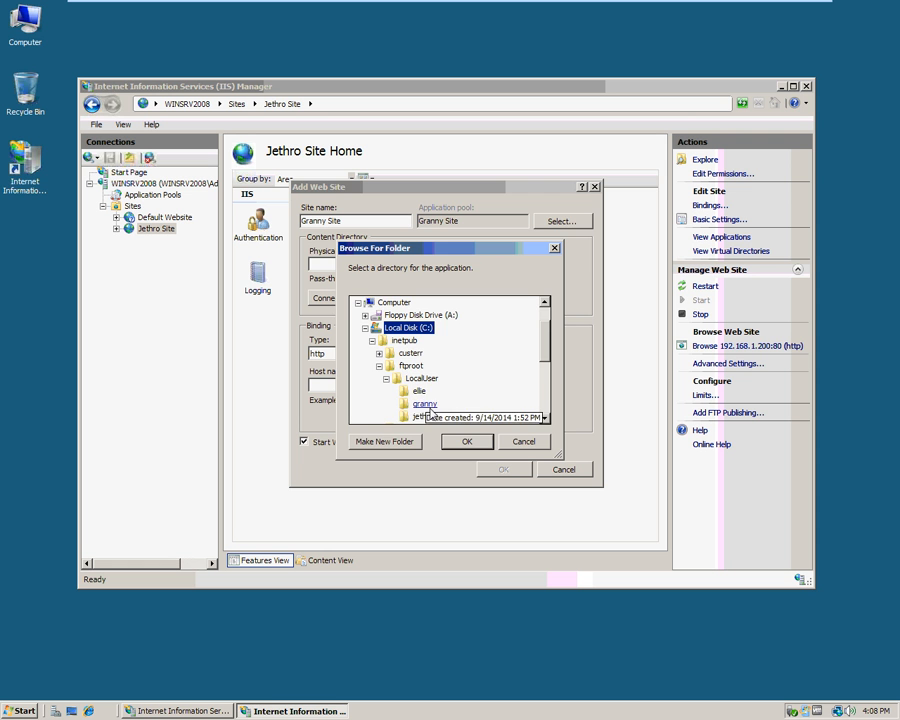
left_click(466, 443)
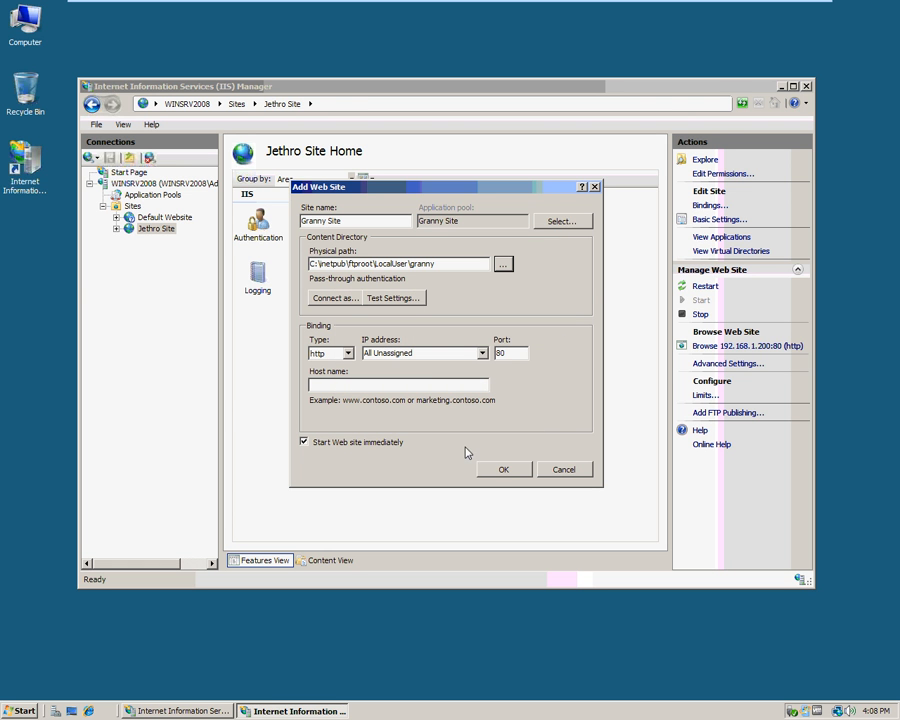
Bind Granny Site to IP address 192.168.1.201 and create the site
left_click(481, 353)
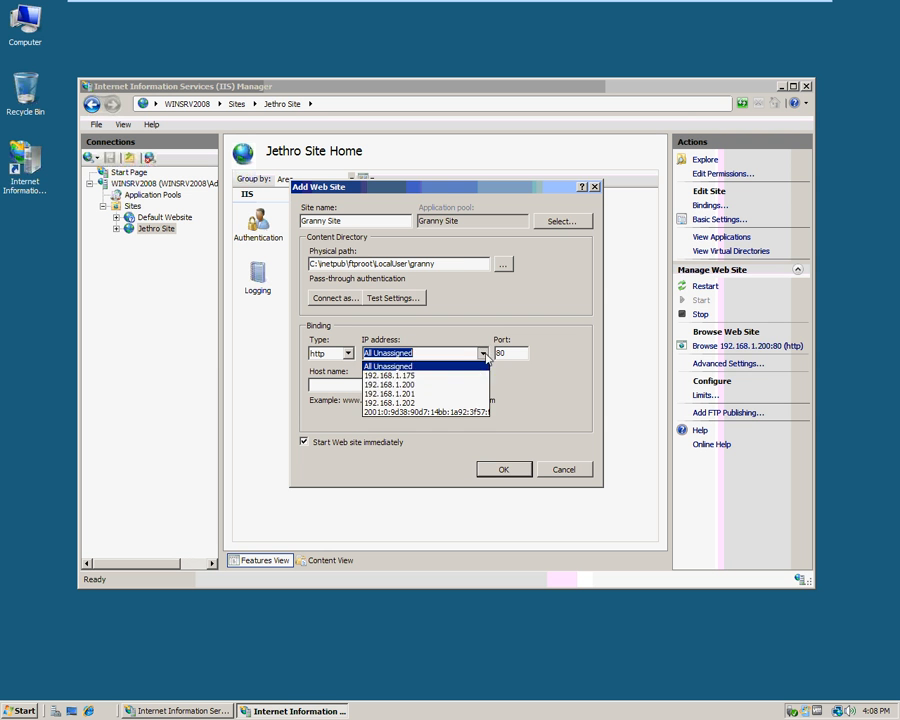
left_click(455, 395)
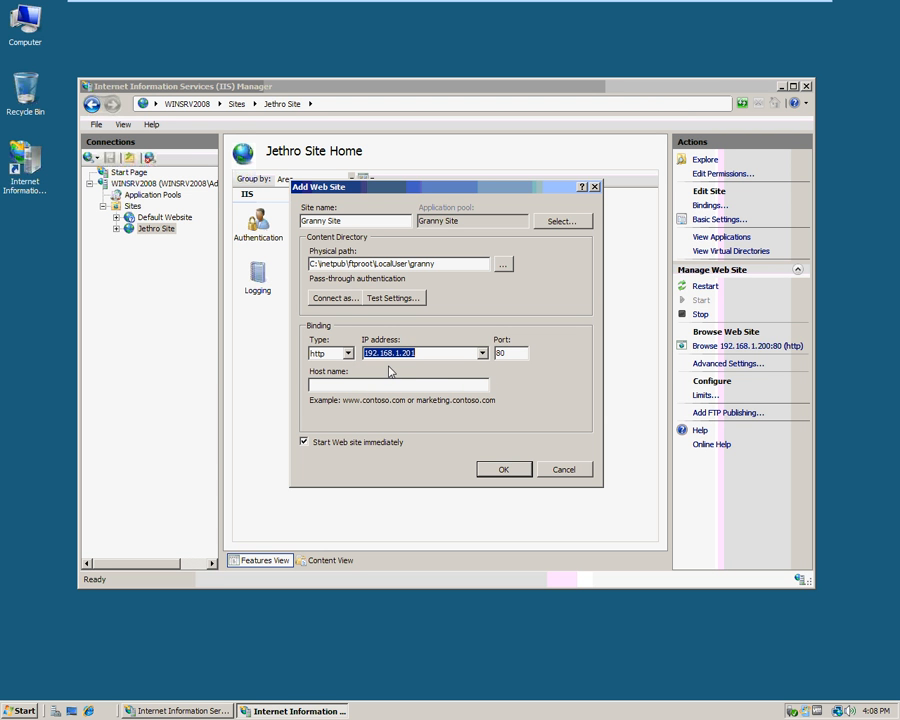
left_click(511, 474)
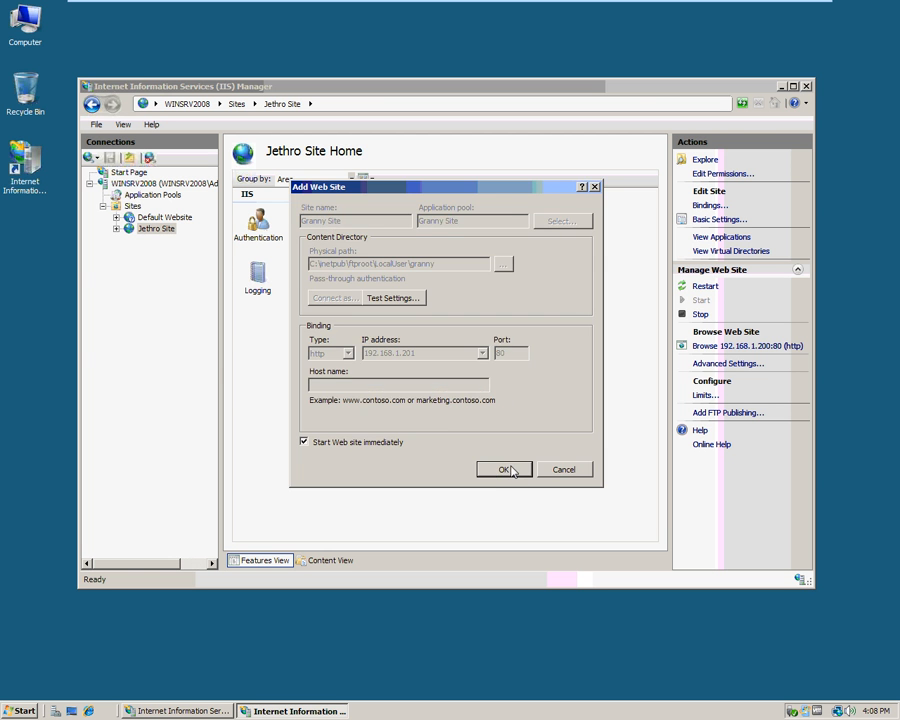
Start adding a web site named Ellie Site under Sites with the physical path C:\inetpub\ftproot\LocalUser\ellie
right_click(131, 206)
left_click(160, 215)
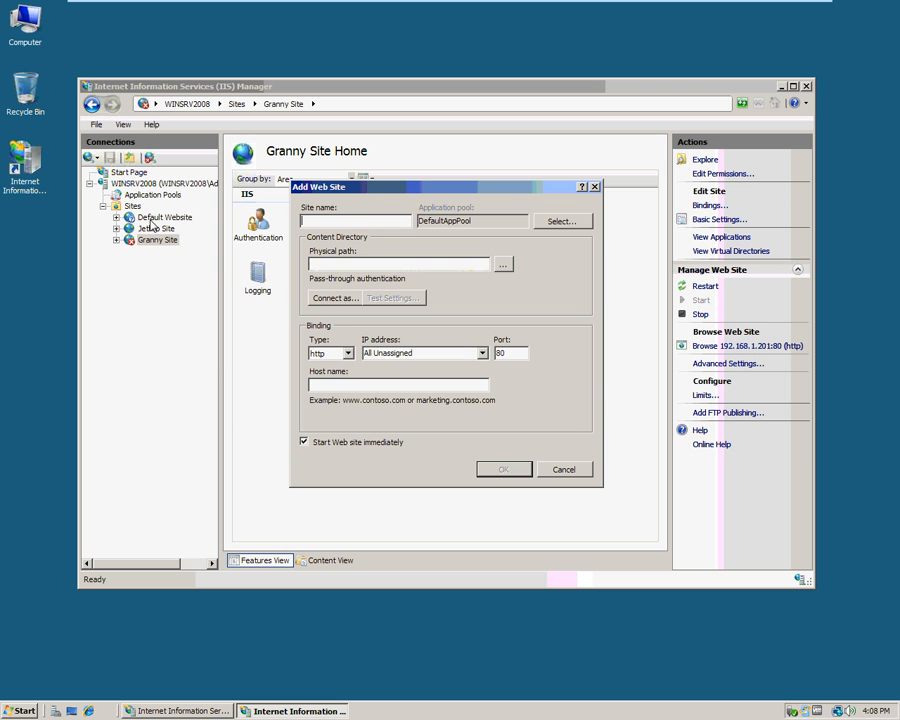
type("Ellie Site")
left_click(503, 264)
left_click(366, 366)
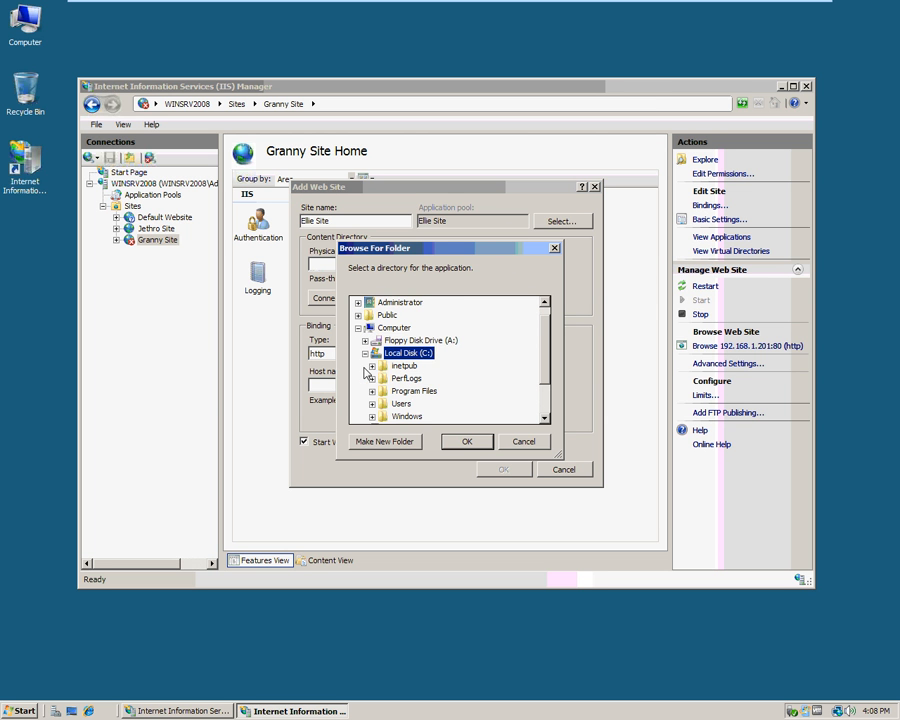
left_click(372, 366)
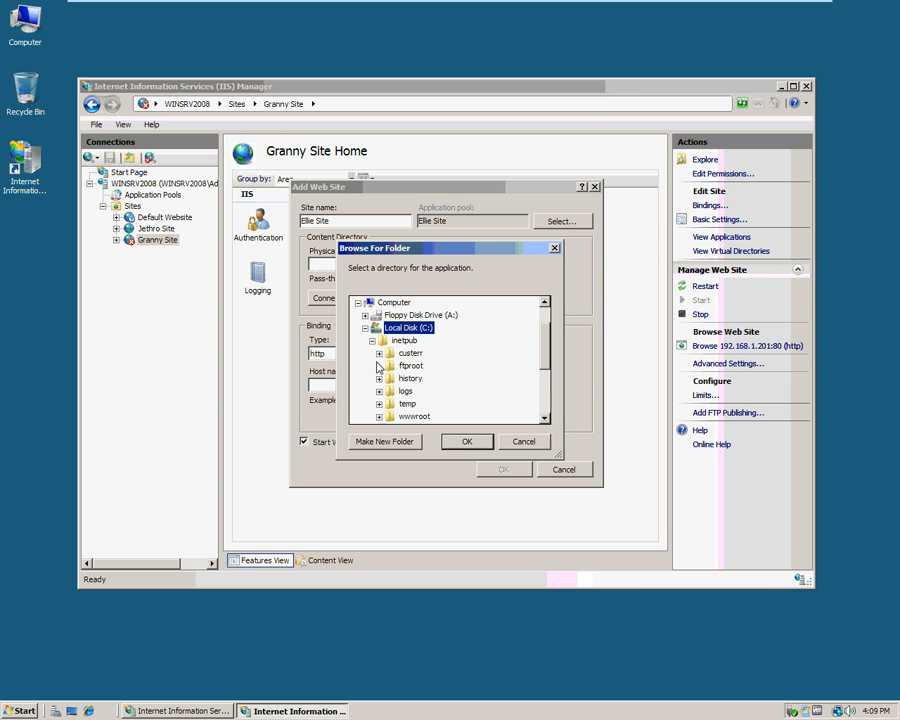
left_click(379, 366)
left_click(386, 379)
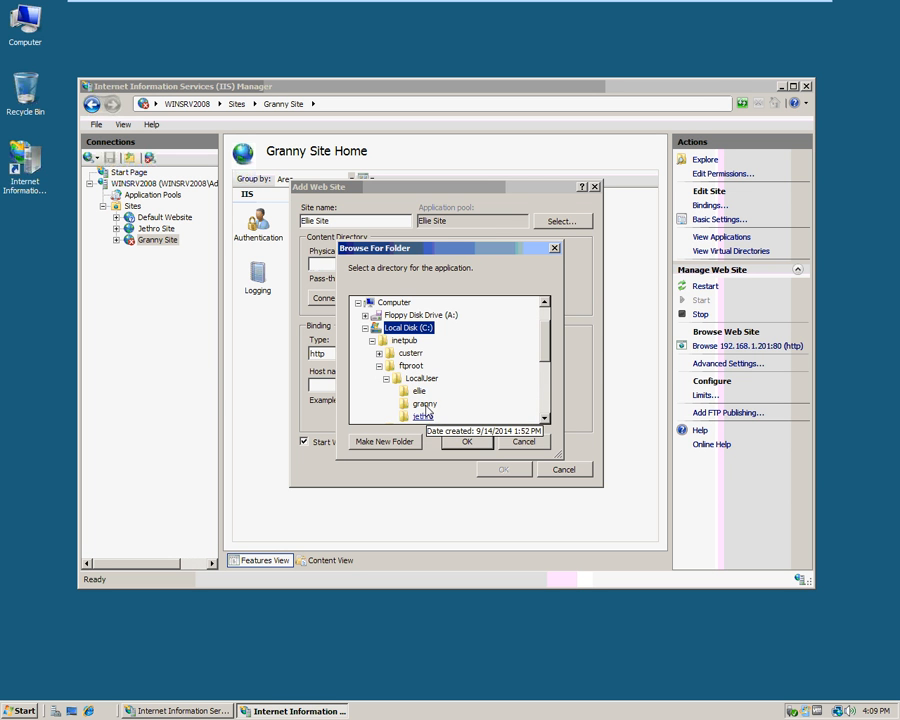
left_click(419, 391)
left_click(465, 440)
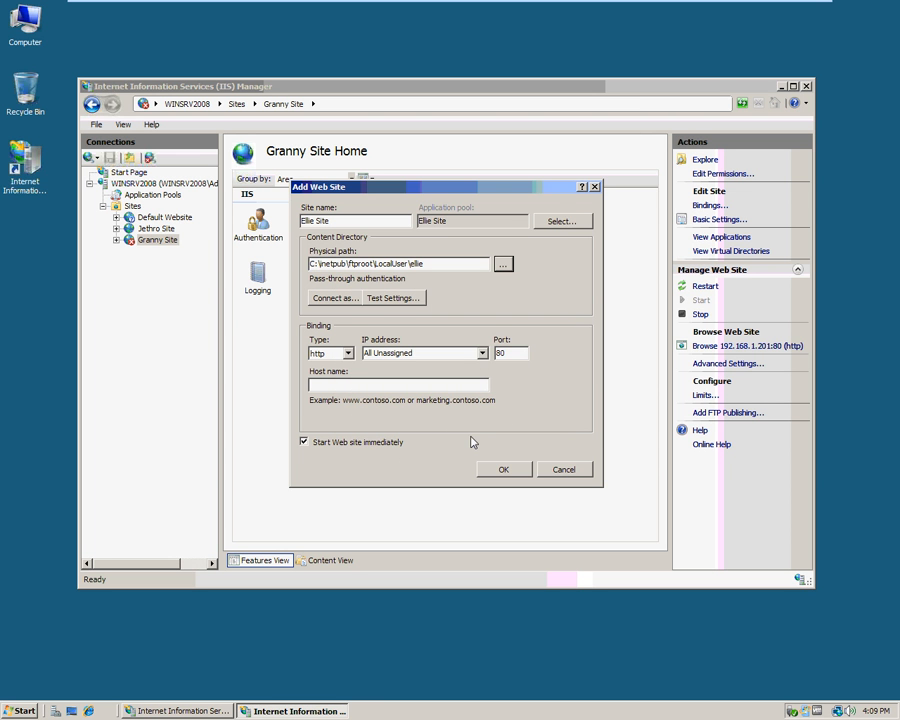
Bind Ellie Site to IP address 192.168.1.202 and create the site
left_click(482, 353)
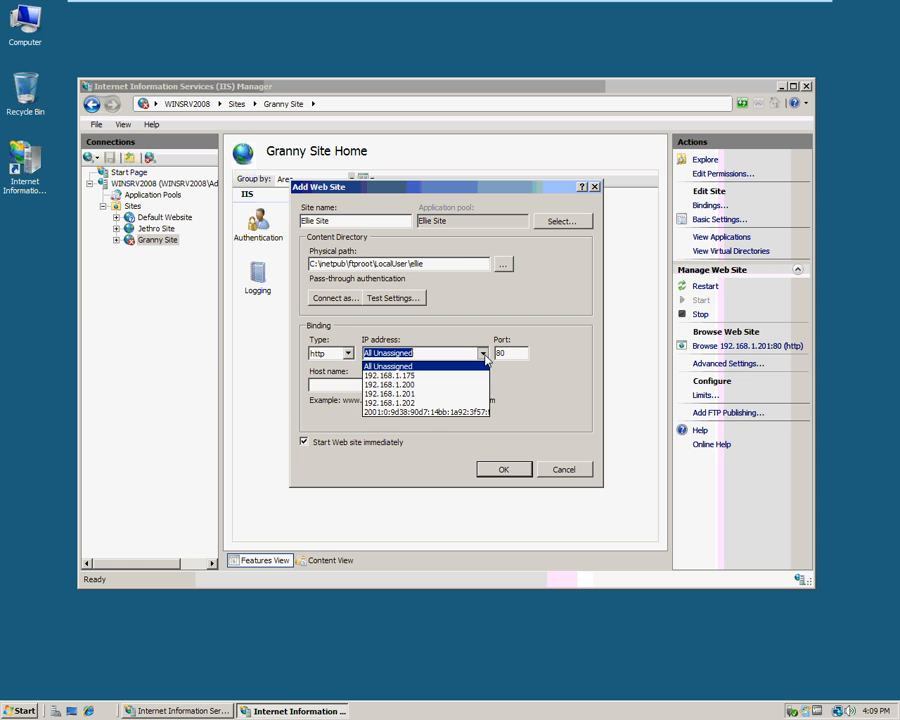
left_click(453, 405)
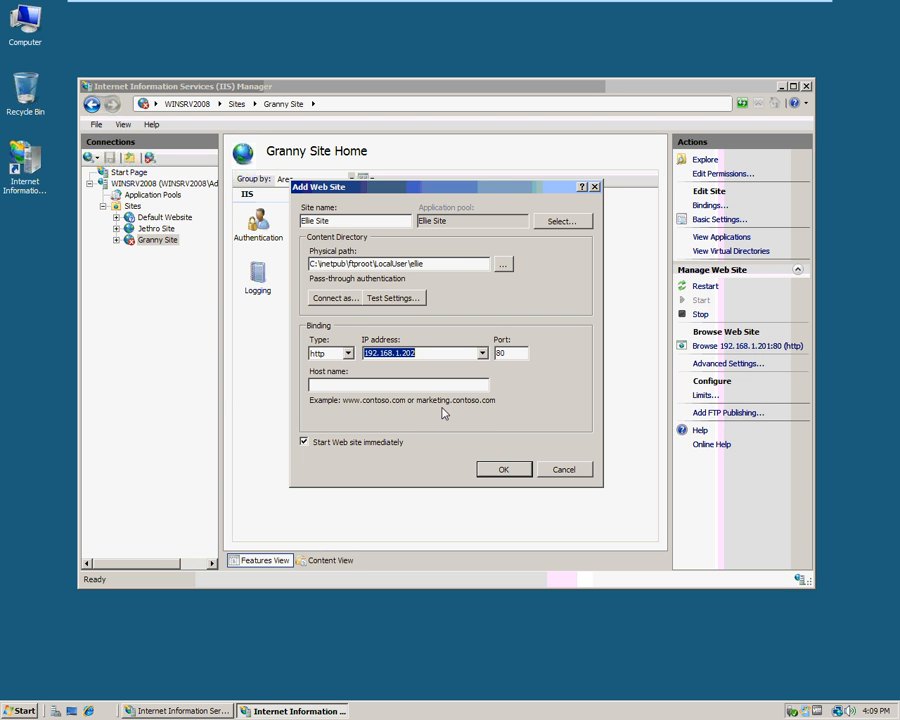
left_click(494, 471)
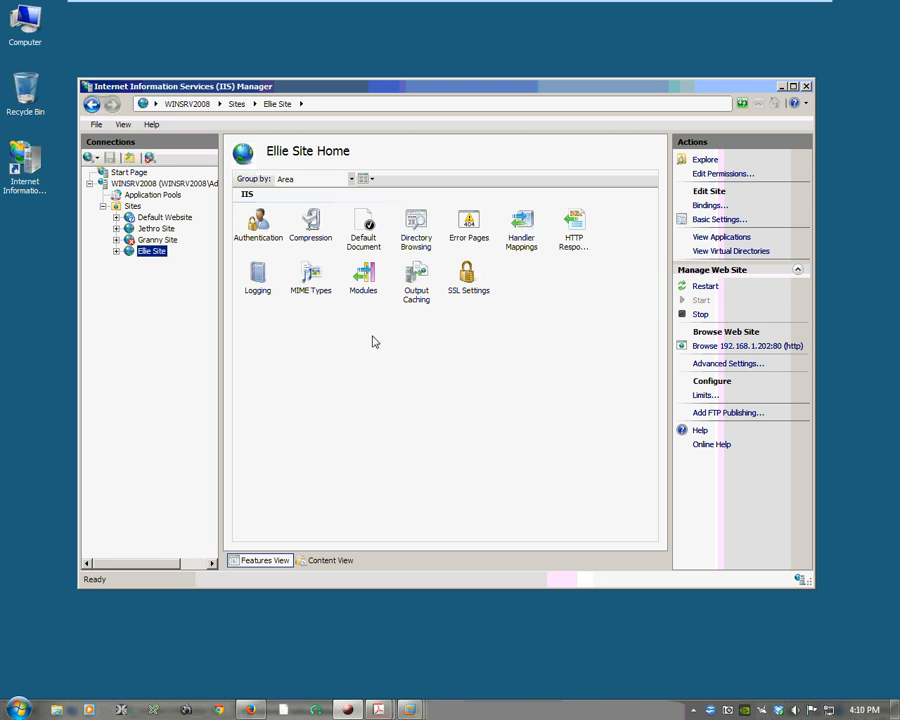
left_click(205, 12)
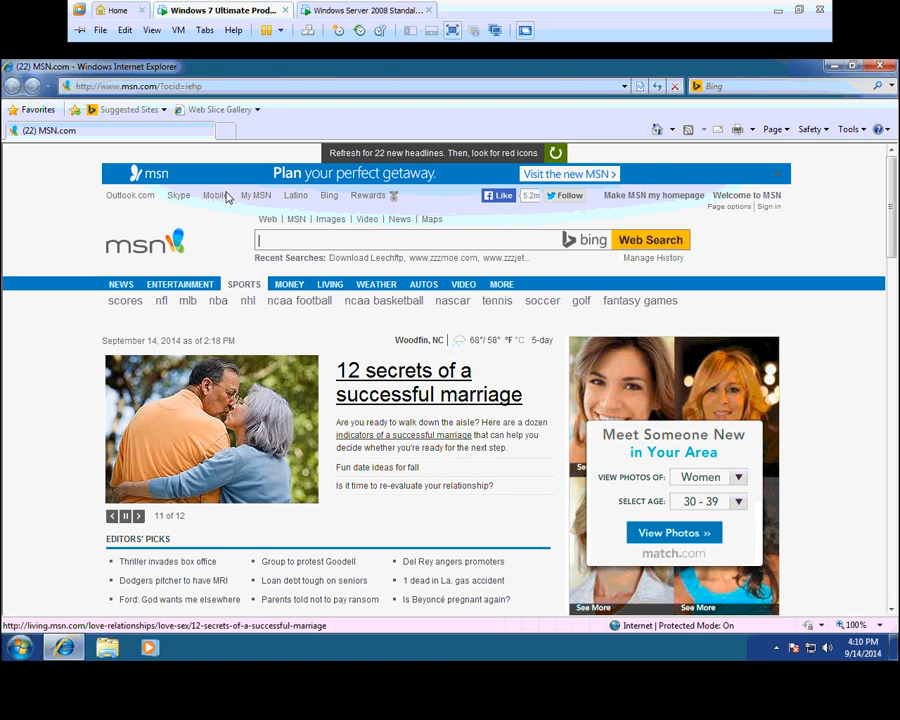
left_click(228, 134)
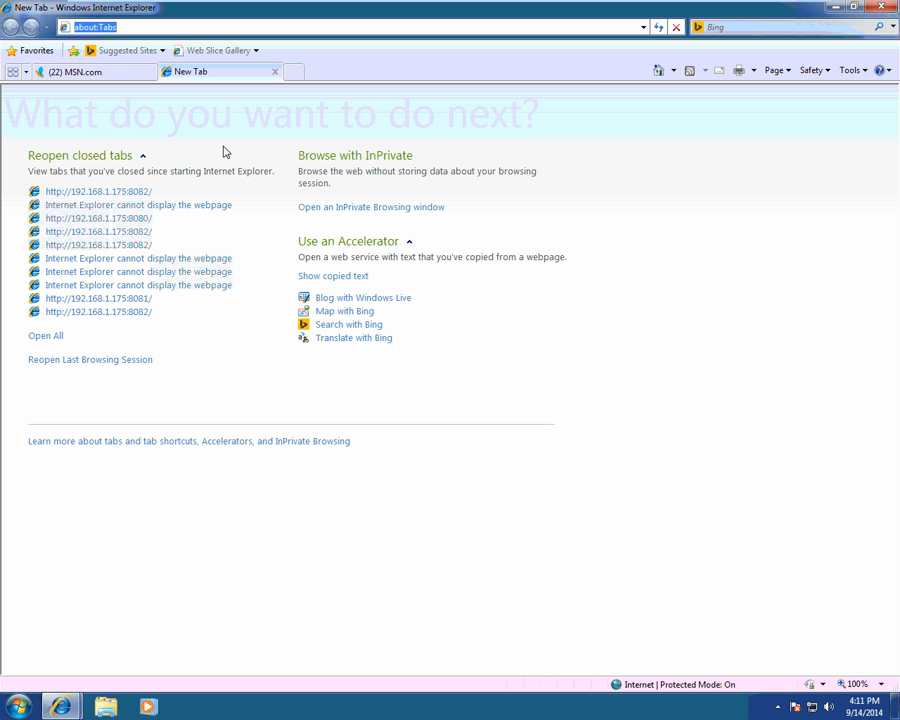
type("h")
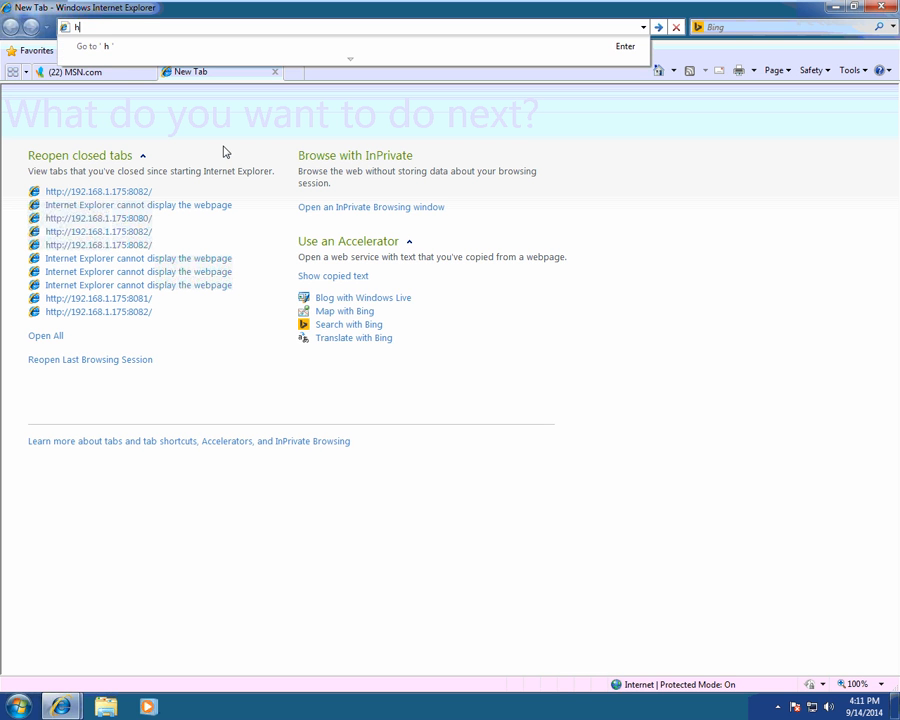
type("ttp://192")
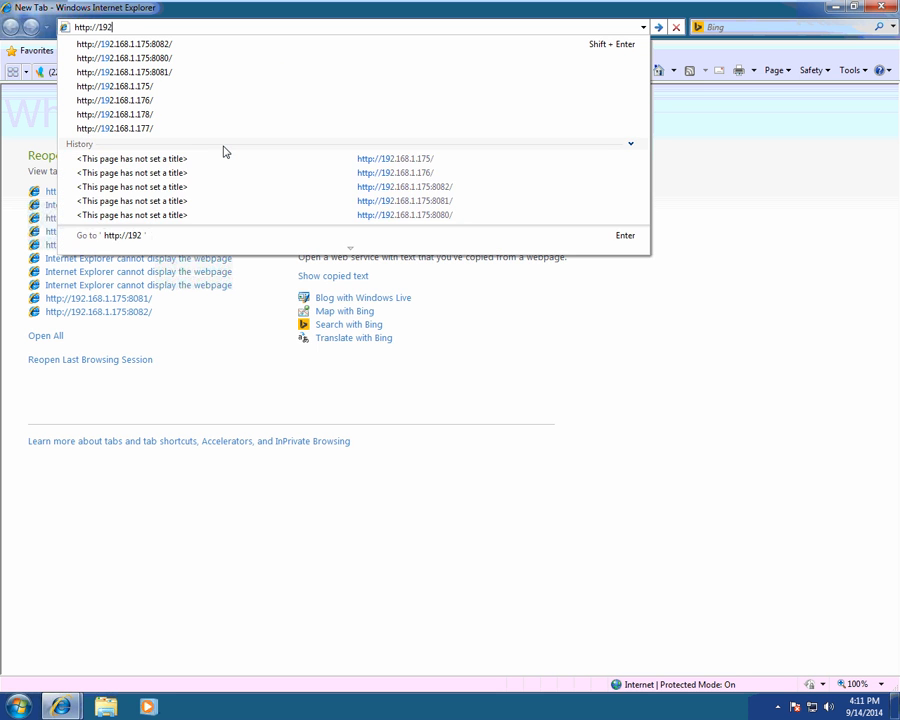
type(".168.1")
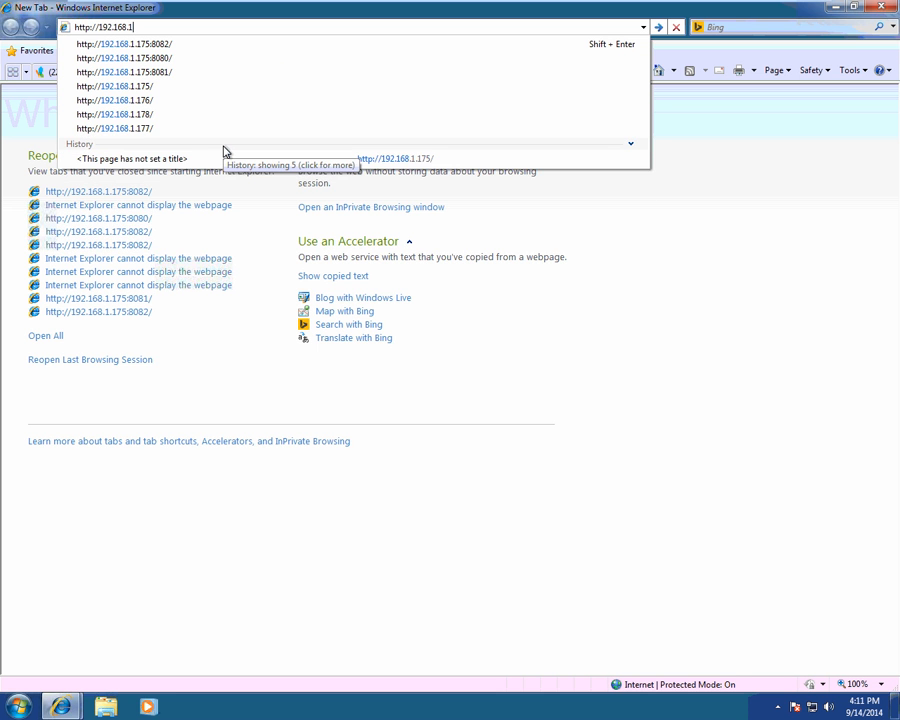
type(".200")
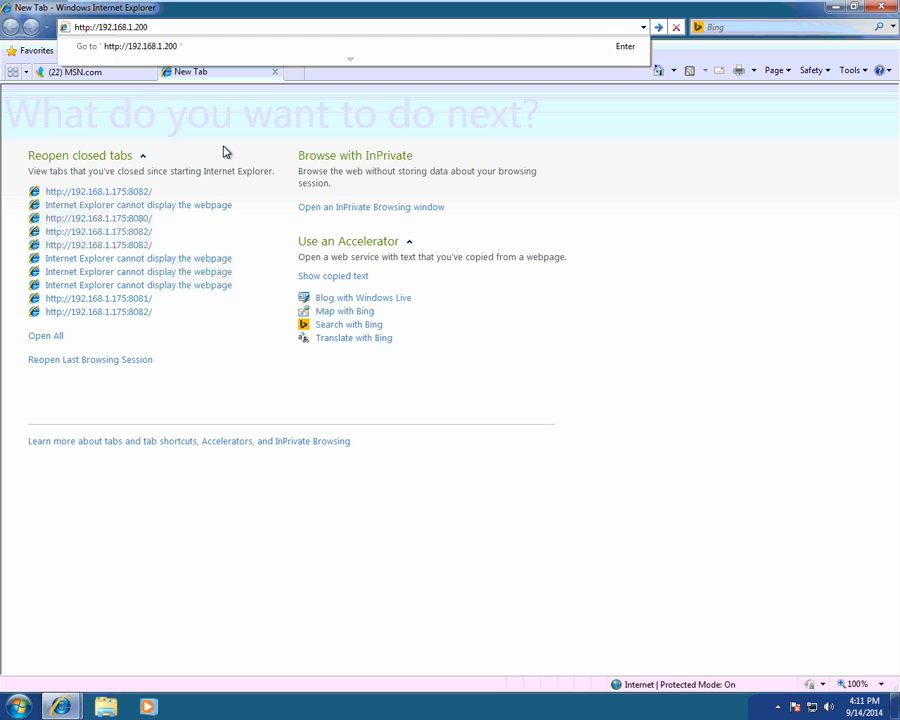
key("Return")
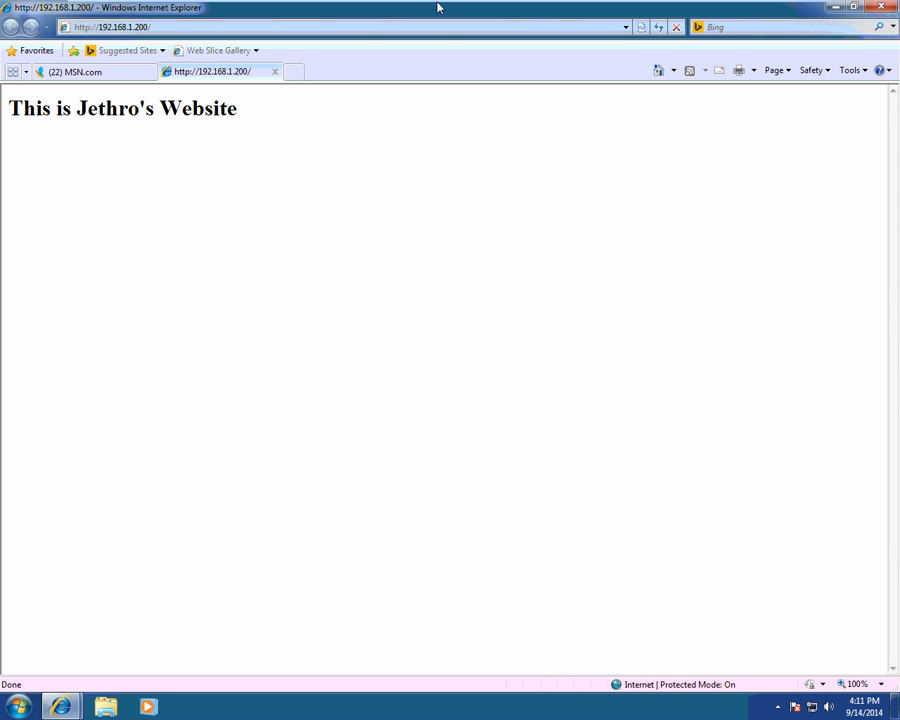
Switch to the Windows Server 2008 virtual machine and show the Sites list in IIS Manager to check each site's ID
left_click(835, 8)
mouse_move(466, 4)
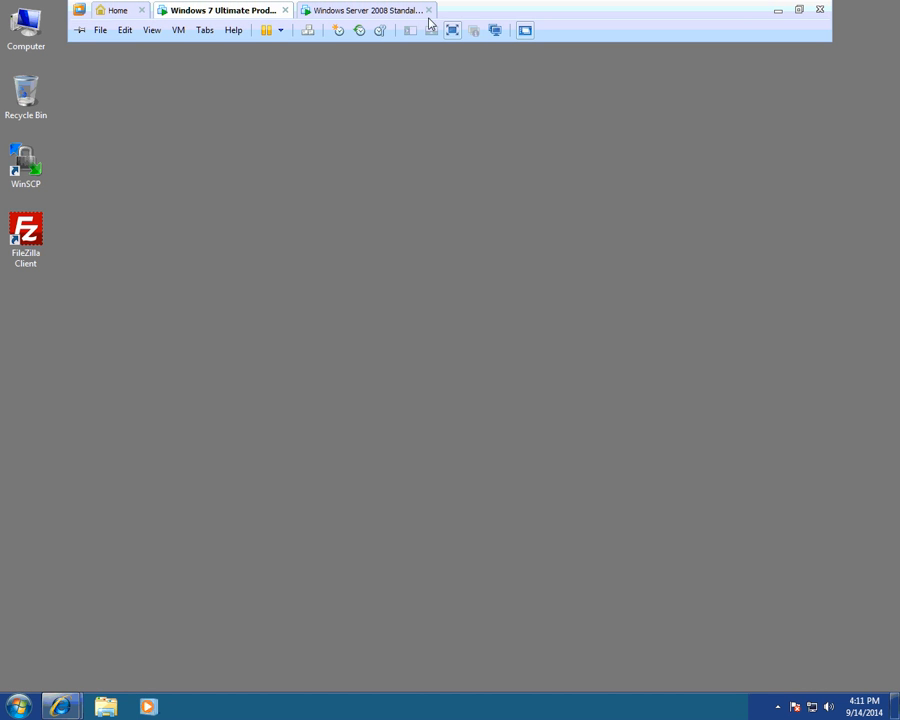
left_click(396, 14)
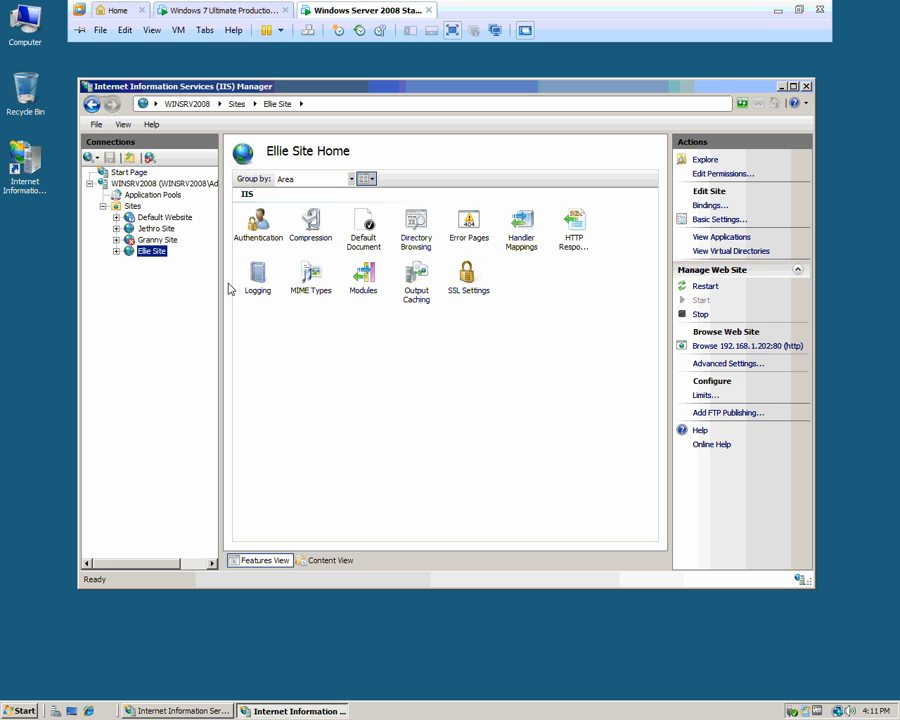
left_click(132, 206)
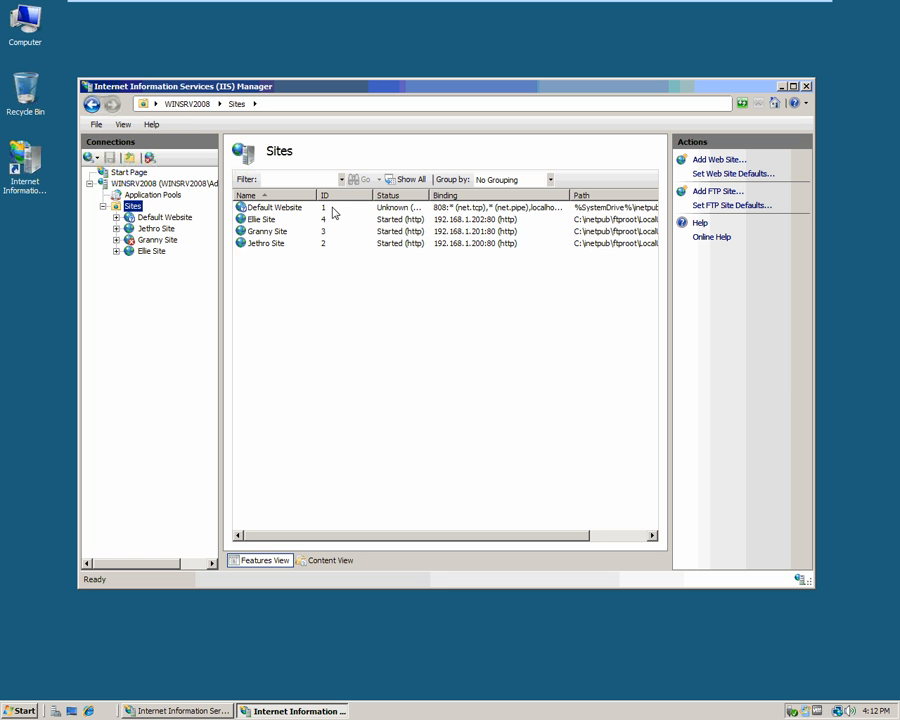
left_click(264, 179)
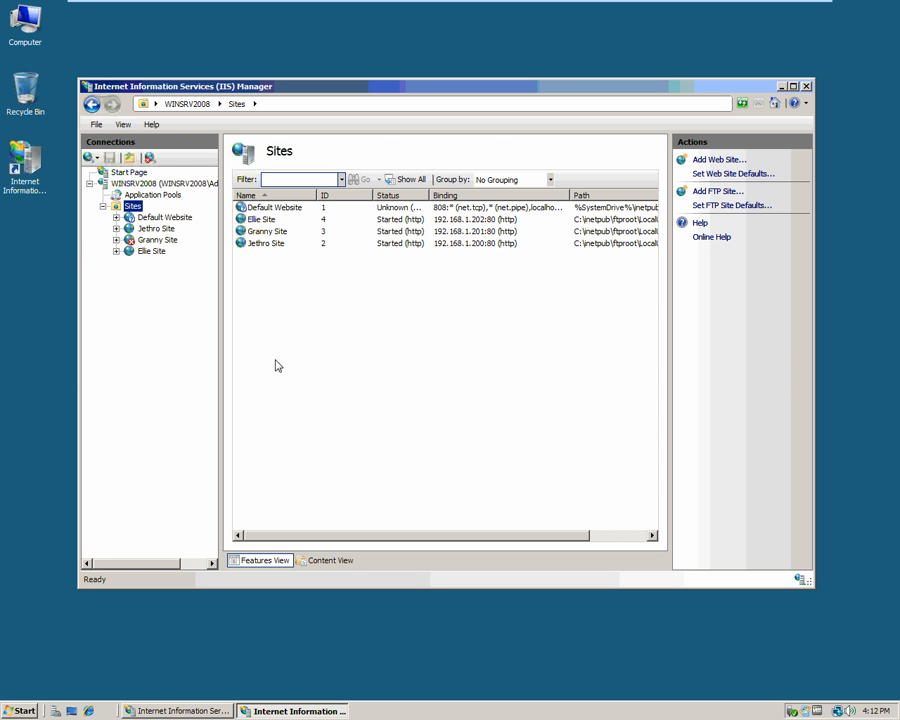
Open the folder C:\inetpub\logs\LogFiles on the server to view the log folders of the web sites
left_click(29, 21)
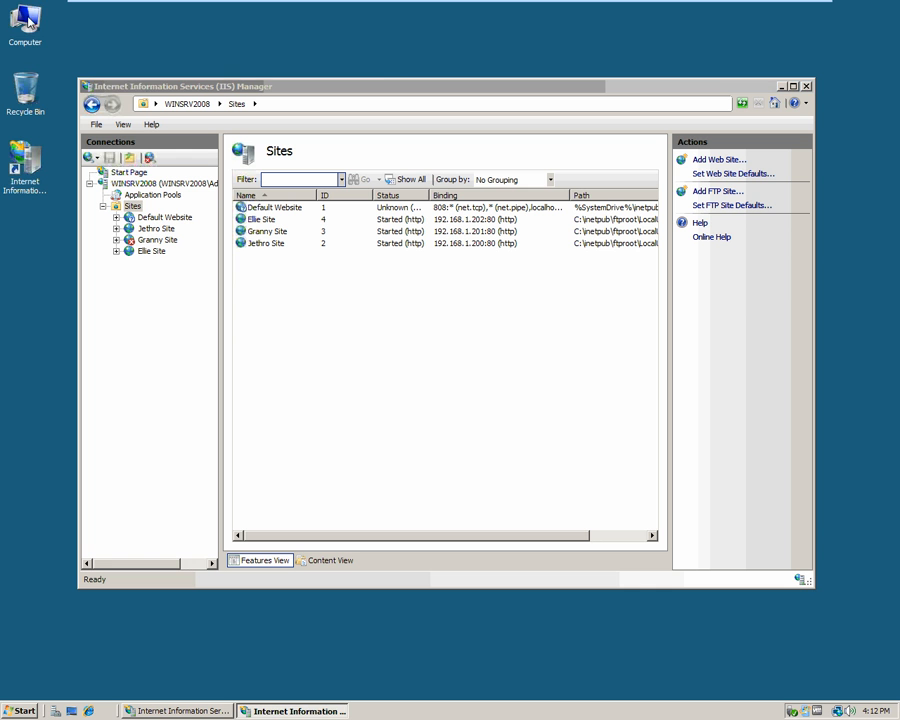
right_click(29, 21)
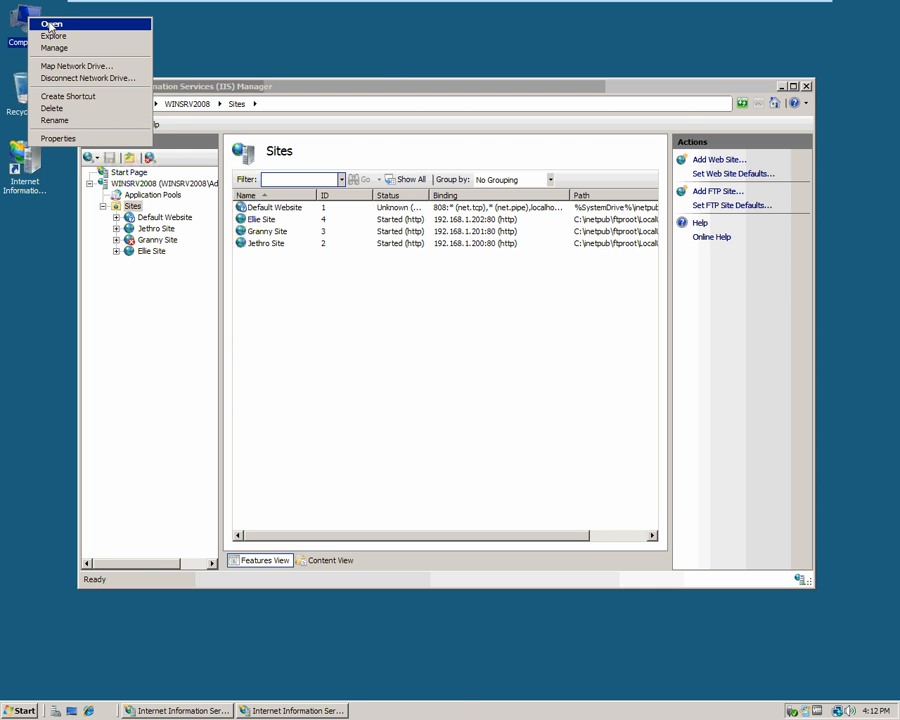
left_click(51, 26)
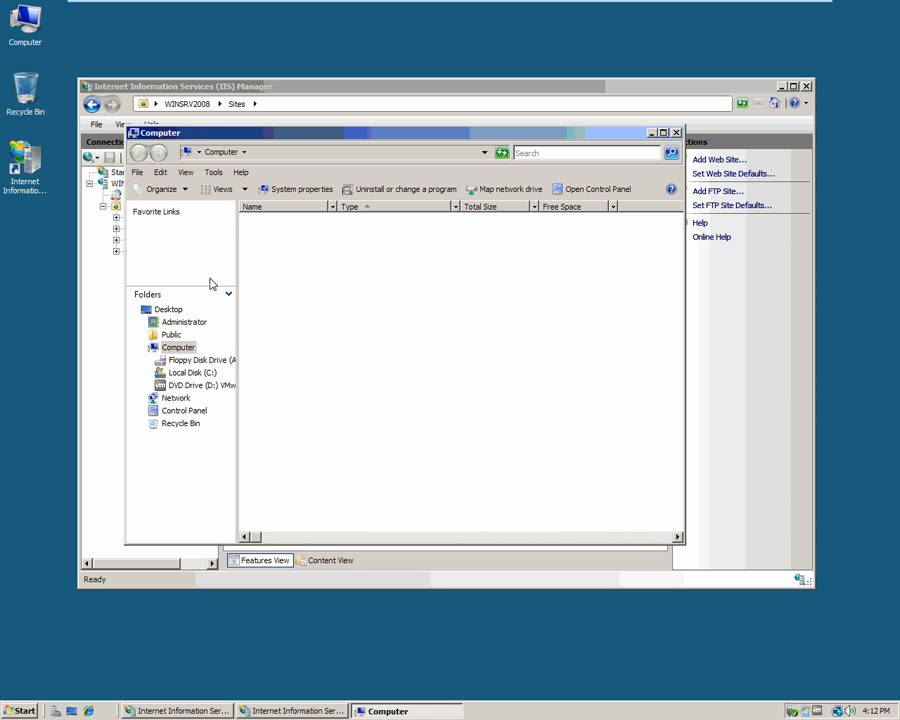
left_click(291, 238)
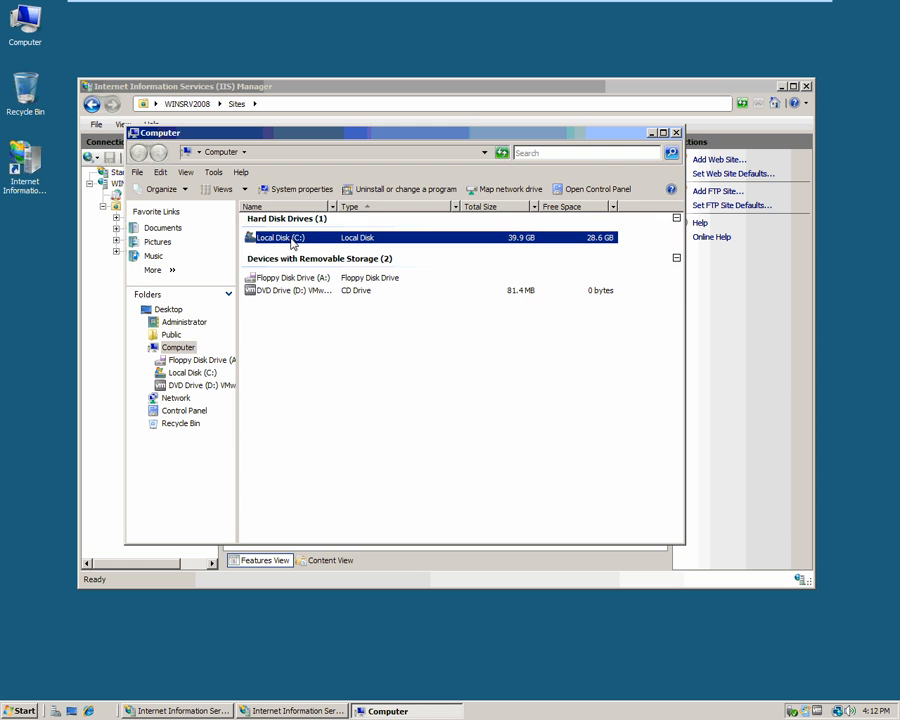
double_click(291, 240)
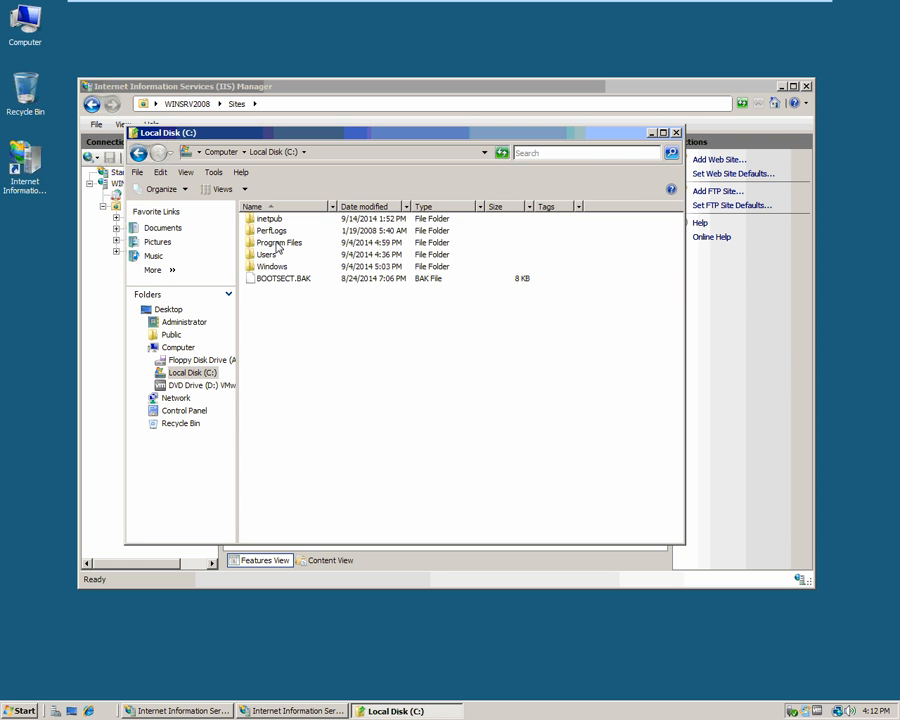
left_click(280, 222)
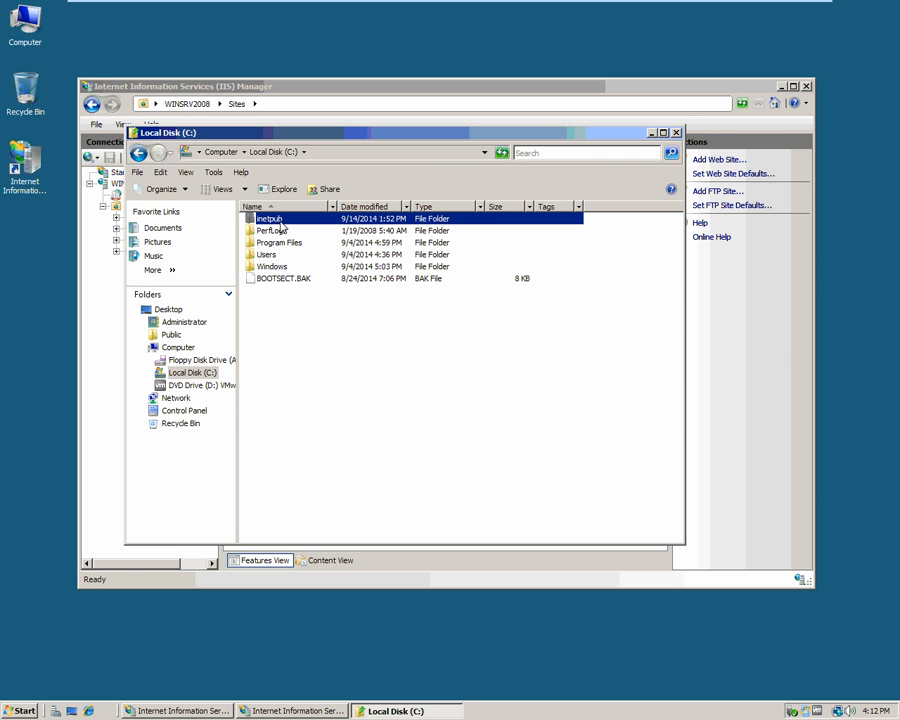
double_click(280, 224)
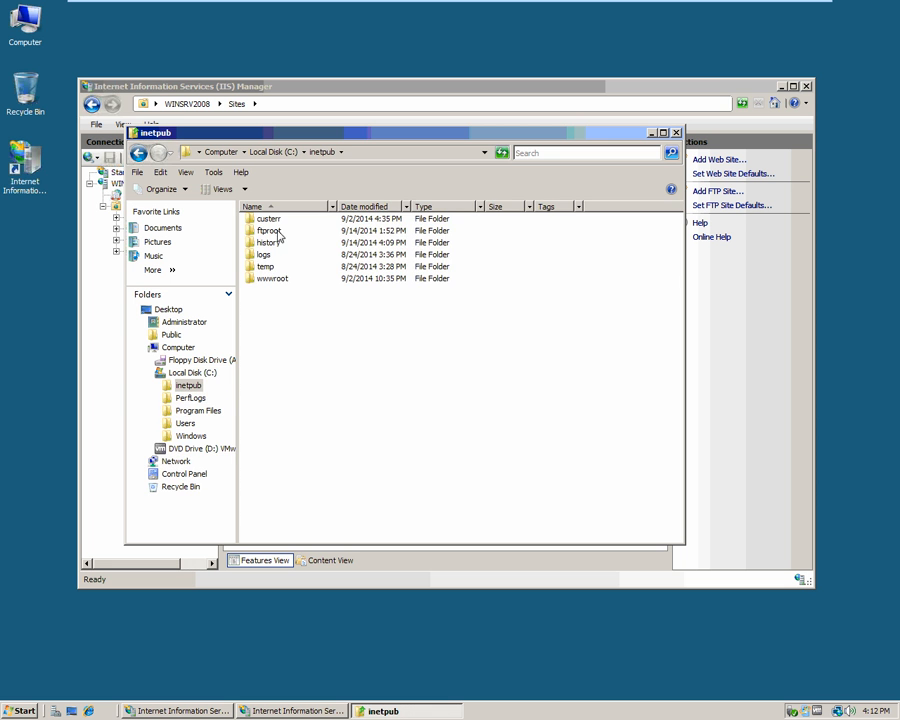
double_click(262, 254)
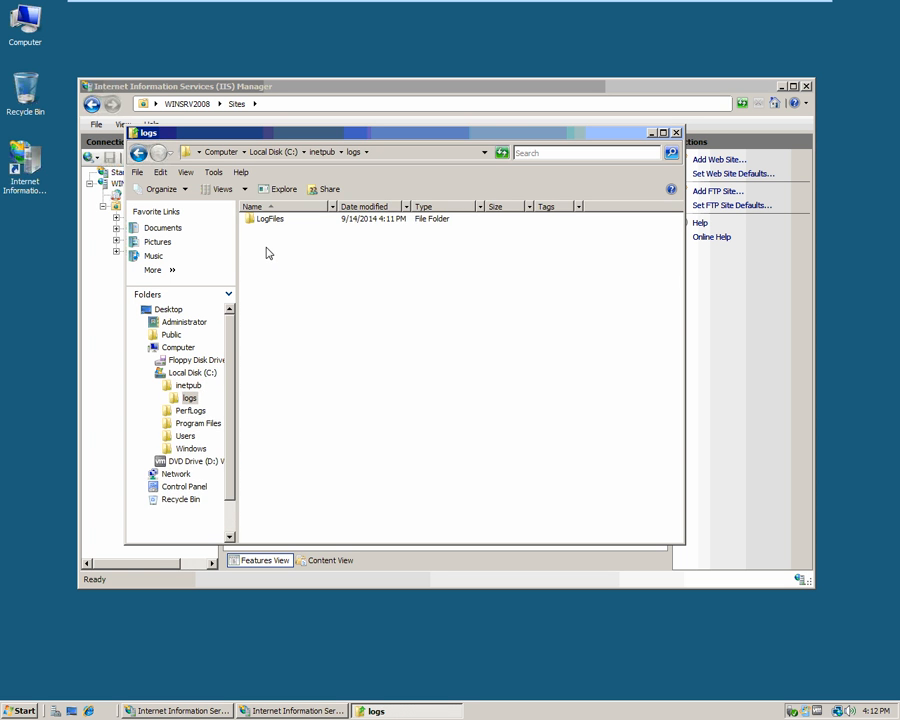
double_click(280, 220)
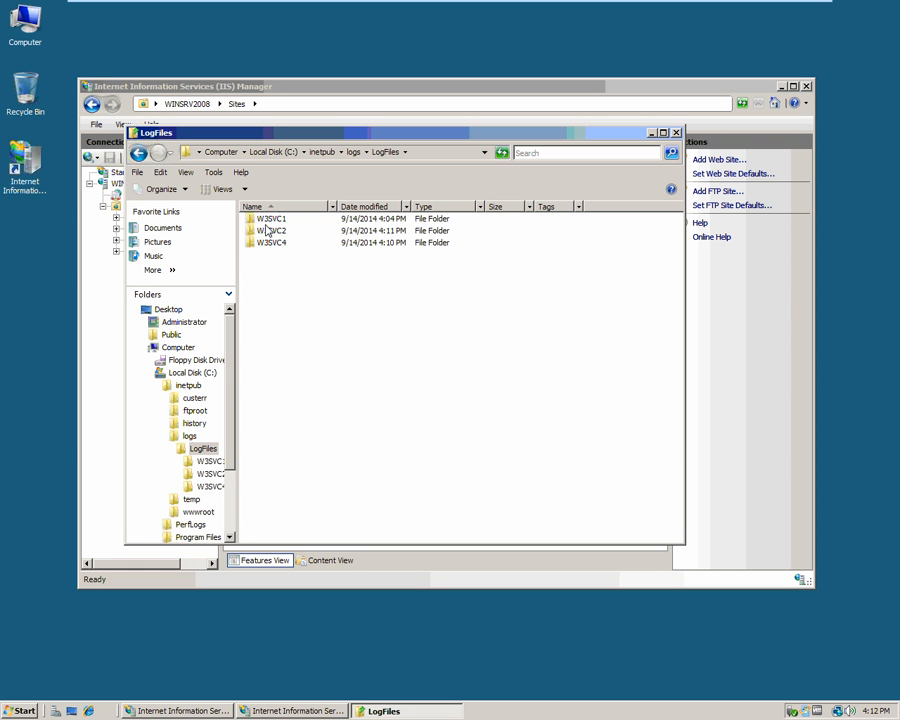
mouse_move(275, 231)
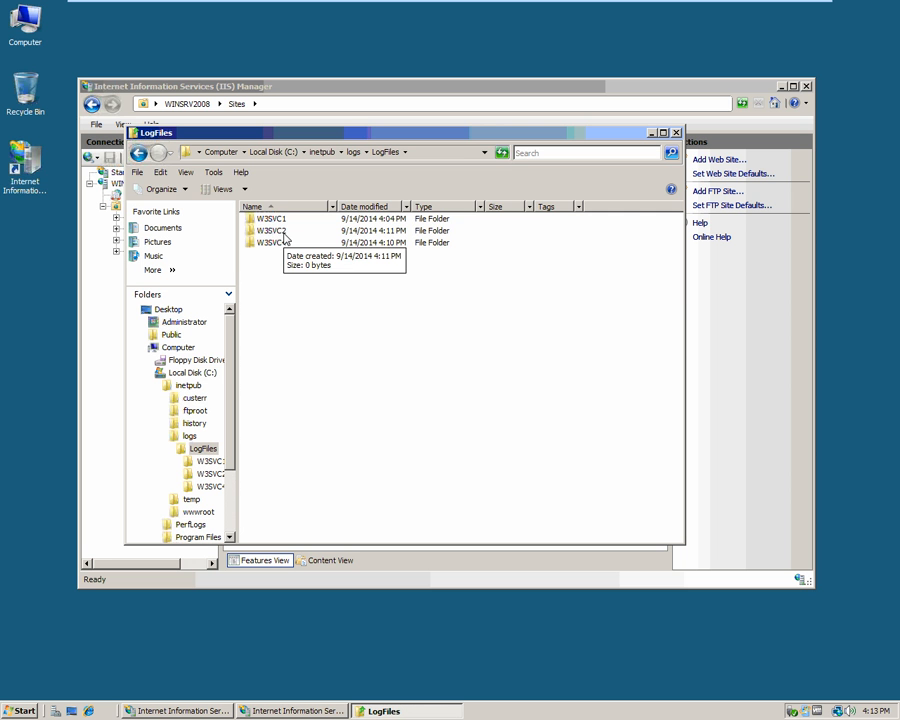
Examine the log file u_ex140914.log in the W3SVC2 folder in an enlarged Notepad window, then close the file and folder
double_click(284, 236)
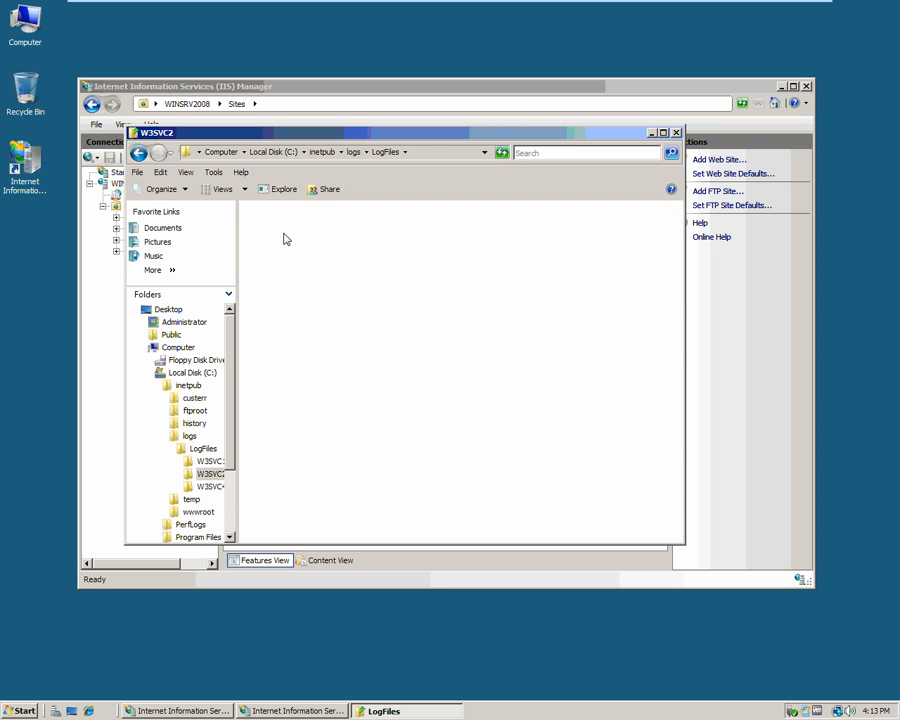
left_click(285, 222)
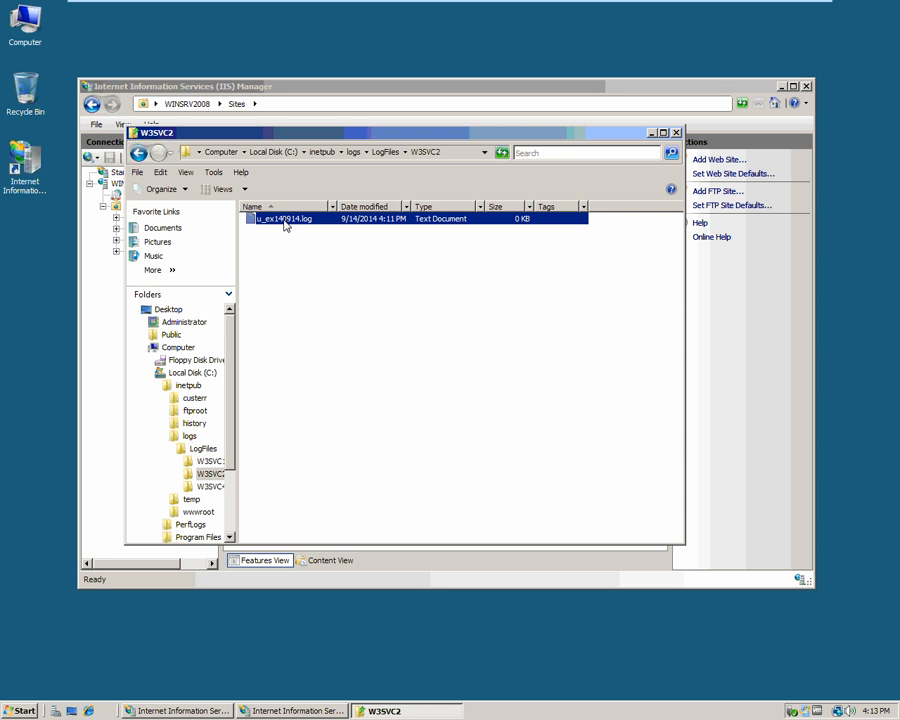
right_click(285, 224)
left_click(305, 228)
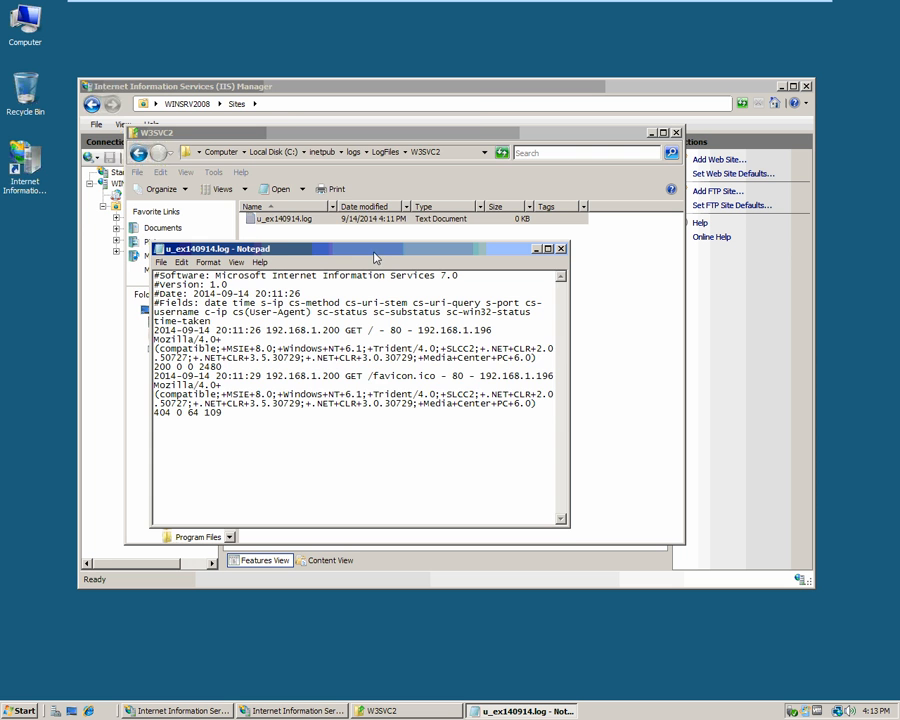
left_click_drag(375, 258, 282, 106)
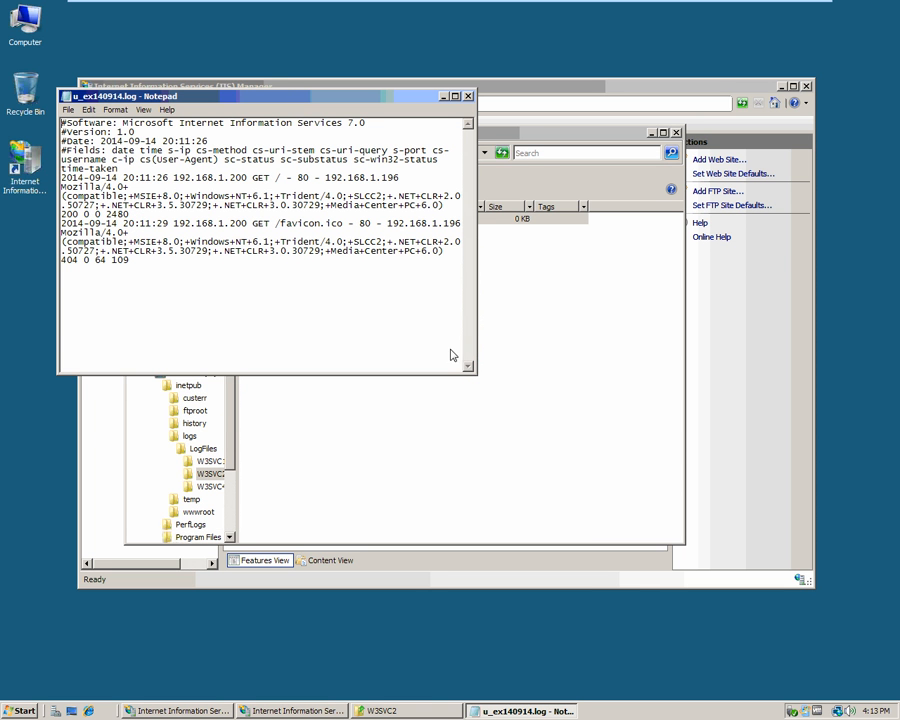
left_click_drag(479, 380, 856, 663)
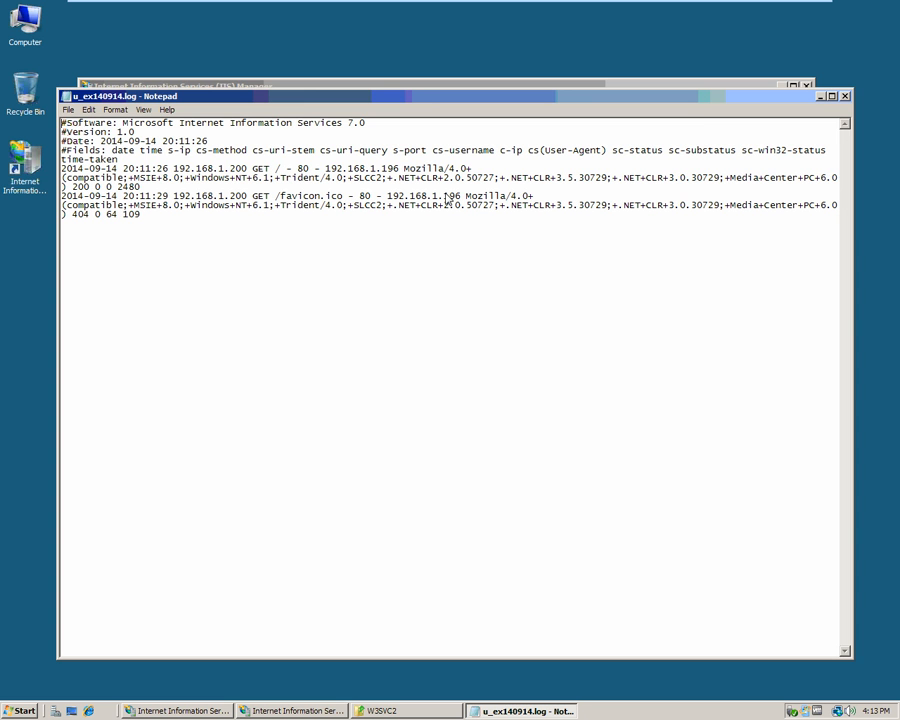
left_click(845, 96)
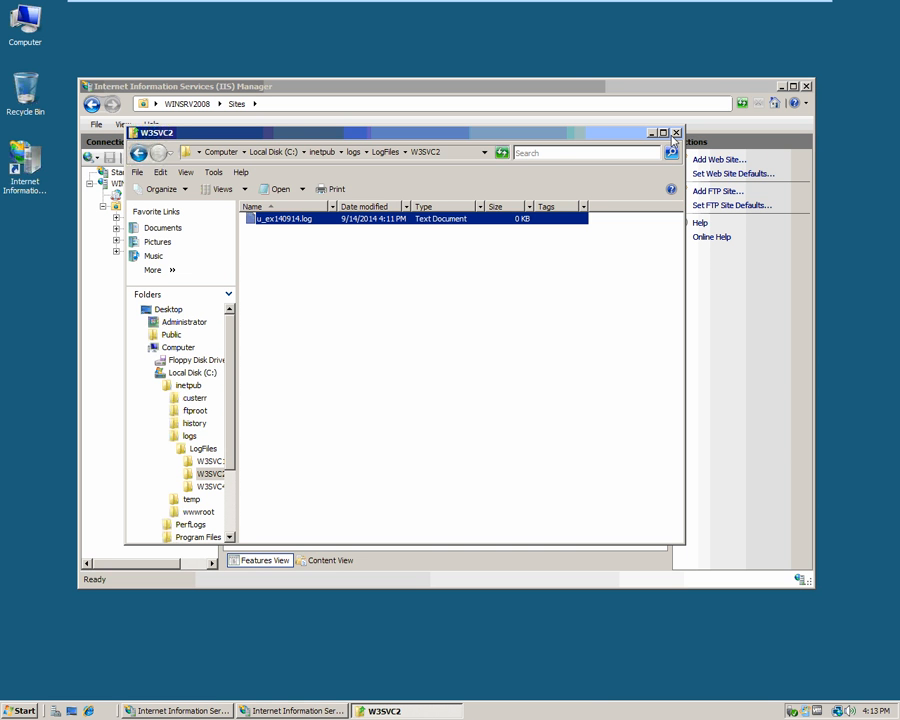
left_click(676, 133)
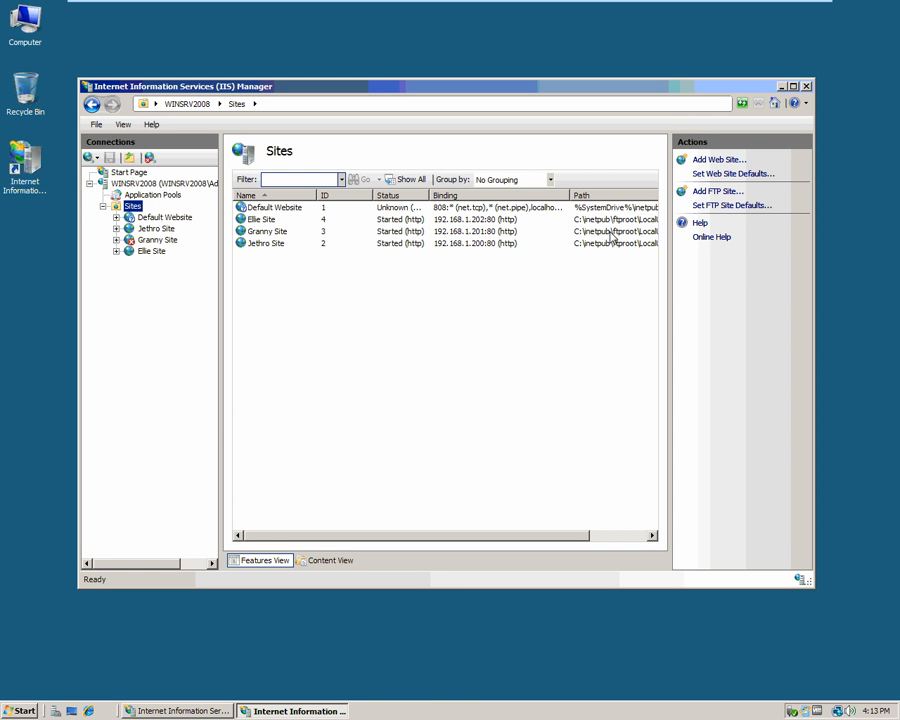